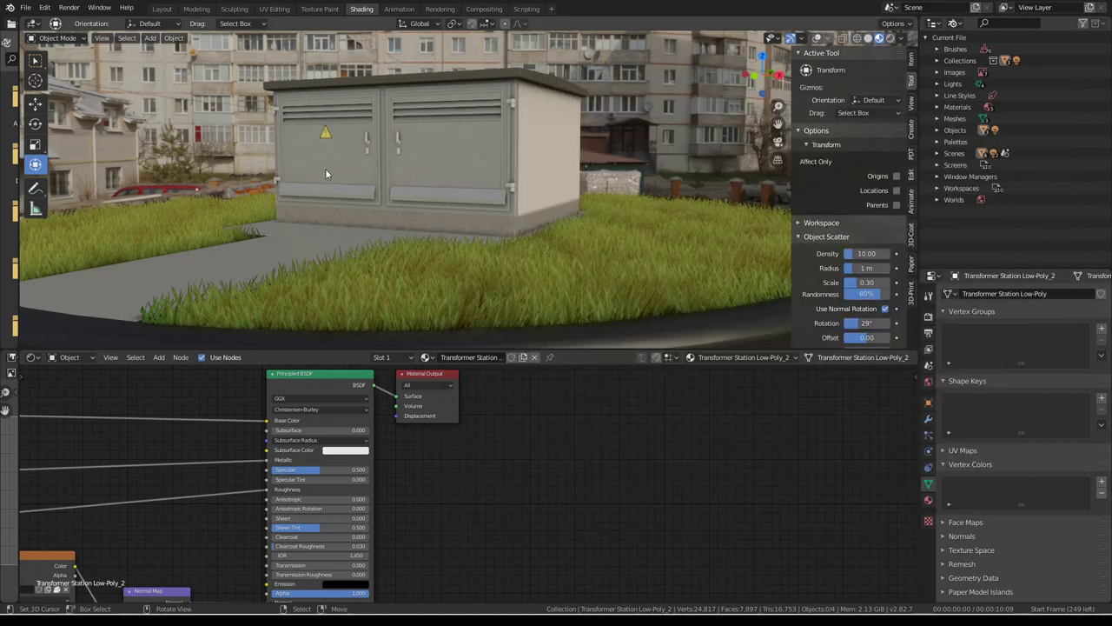
- Maximize the 3D viewport with Ctrl+Space, then orbit and zoom to a close oblique view of the cabinet doors
key(ctrl+space)
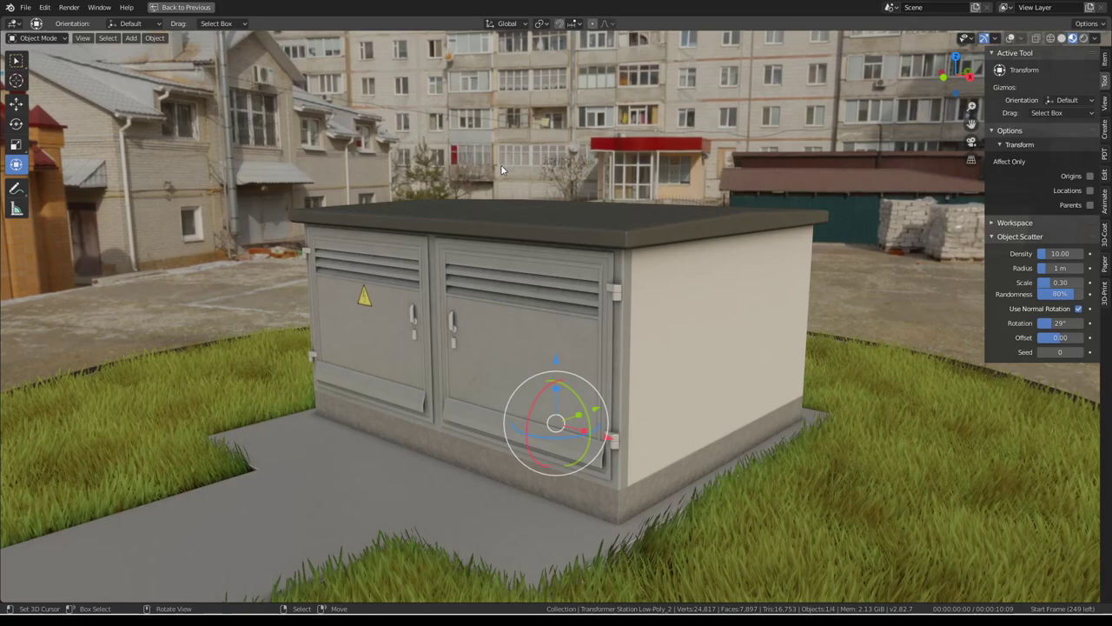
scroll(504, 173, up, 5)
middle_drag(514, 219, 579, 207)
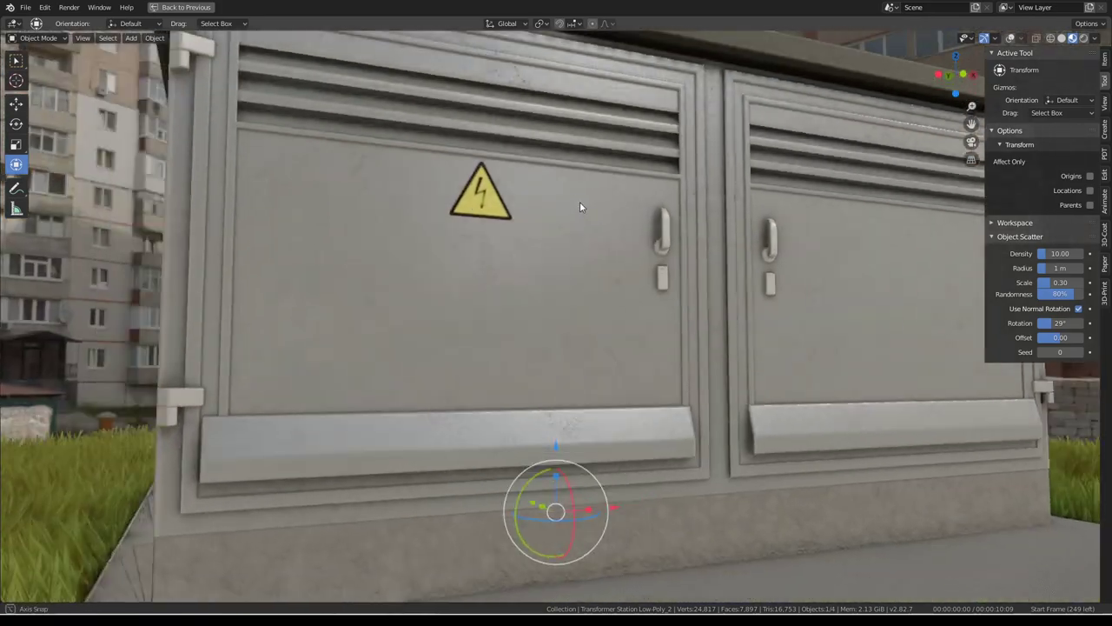
scroll(591, 201, down, 4)
scroll(600, 252, up, 6)
mouse_move(598, 259)
middle_down()
mouse_move(494, 257)
mouse_move(515, 220)
mouse_move(598, 193)
mouse_move(577, 208)
mouse_move(499, 218)
mouse_move(348, 186)
mouse_move(621, 293)
mouse_move(609, 174)
mouse_move(663, 137)
mouse_move(614, 181)
mouse_move(667, 126)
mouse_move(621, 174)
mouse_move(655, 195)
mouse_move(652, 209)
mouse_move(521, 193)
mouse_move(295, 199)
mouse_move(267, 223)
mouse_move(481, 208)
mouse_move(373, 273)
mouse_move(608, 264)
mouse_move(535, 248)
middle_up()
scroll(598, 193, down, 5)
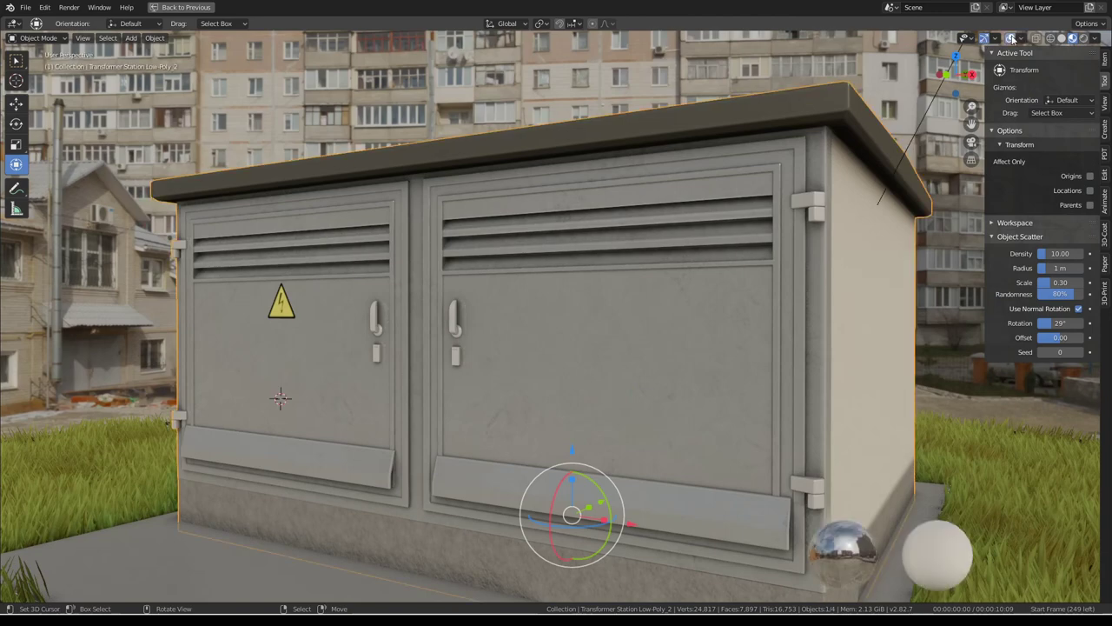
scroll(714, 195, down, 4)
middle_drag(714, 194, 660, 208)
key(Tab)
scroll(608, 243, up, 5)
scroll(608, 244, up, 3)
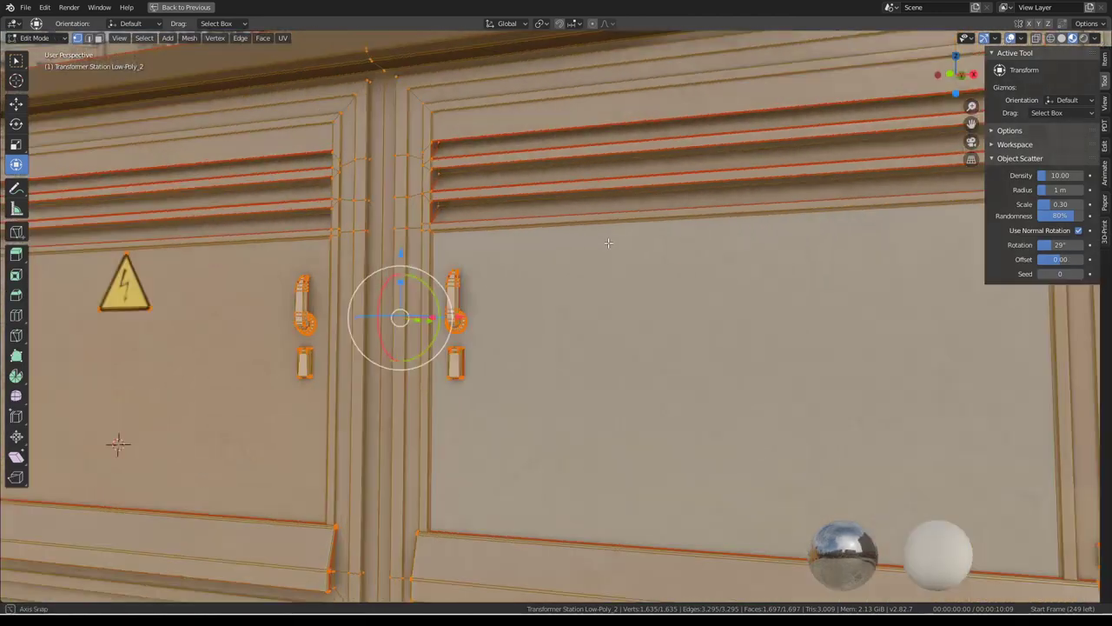
middle_drag(608, 243, 643, 242)
scroll(643, 242, up, 2)
scroll(661, 240, up, 3)
scroll(669, 238, up, 2)
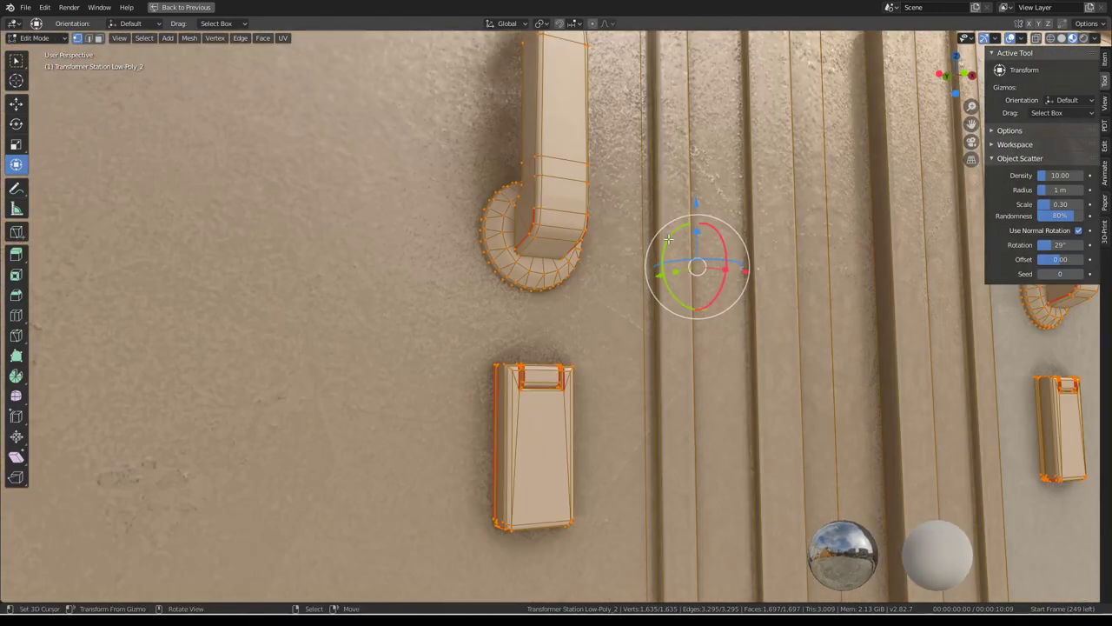
scroll(668, 238, down, 5)
middle_drag(668, 238, 676, 260)
scroll(676, 262, up, 2)
scroll(676, 263, up, 4)
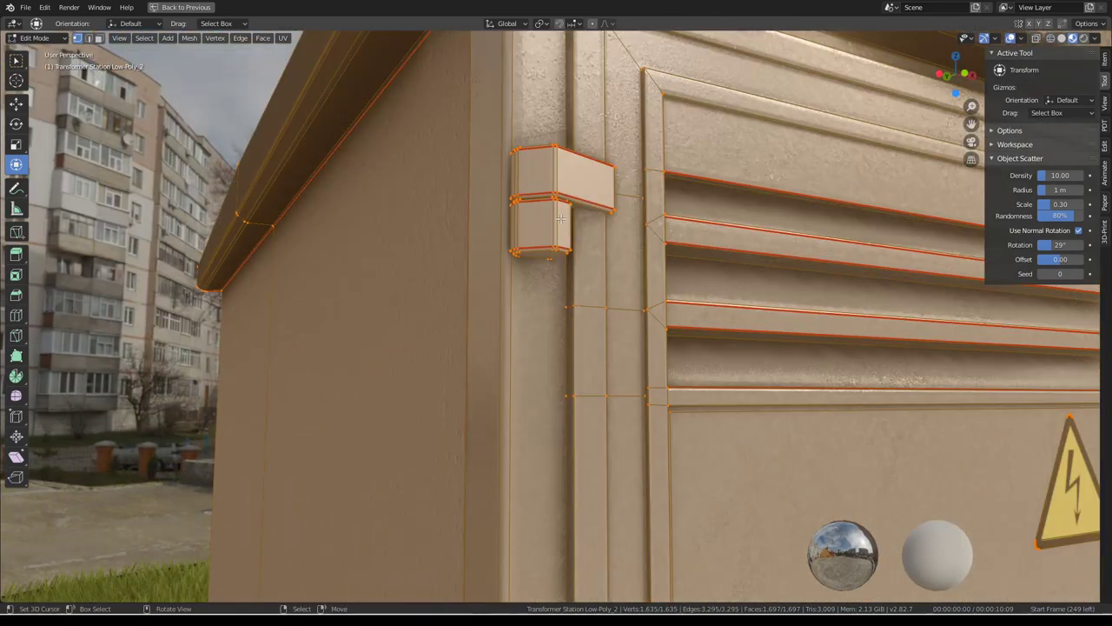
key(KP_Decimal)
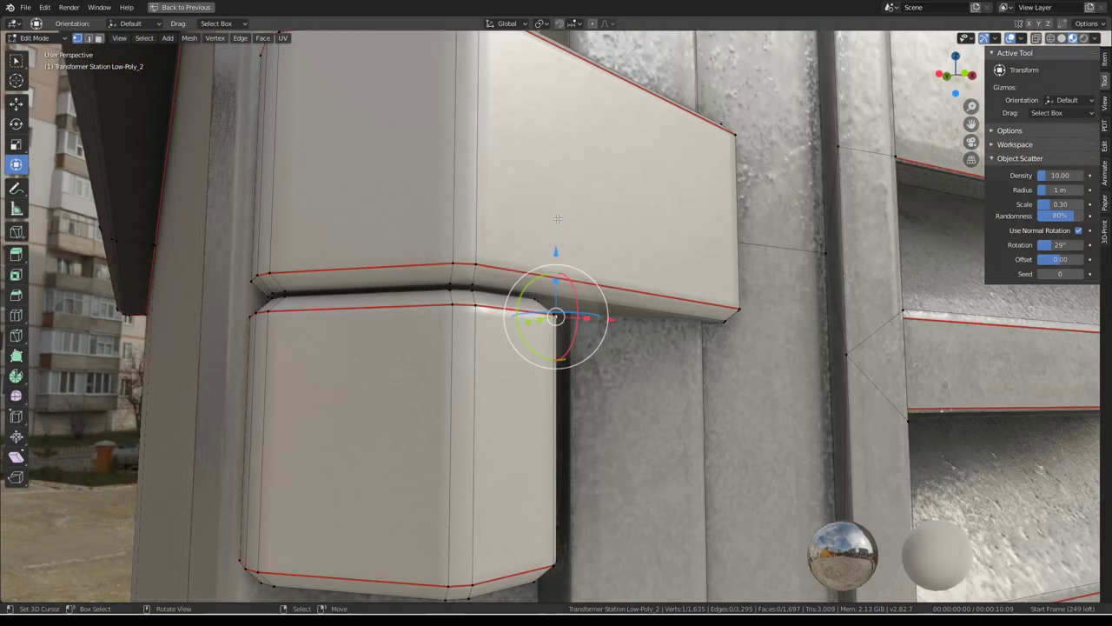
mouse_move(572, 226)
middle_down()
mouse_move(579, 186)
mouse_move(658, 196)
middle_up()
scroll(608, 191, down, 3)
key(Tab)
scroll(658, 196, up, 2)
scroll(643, 226, up, 2)
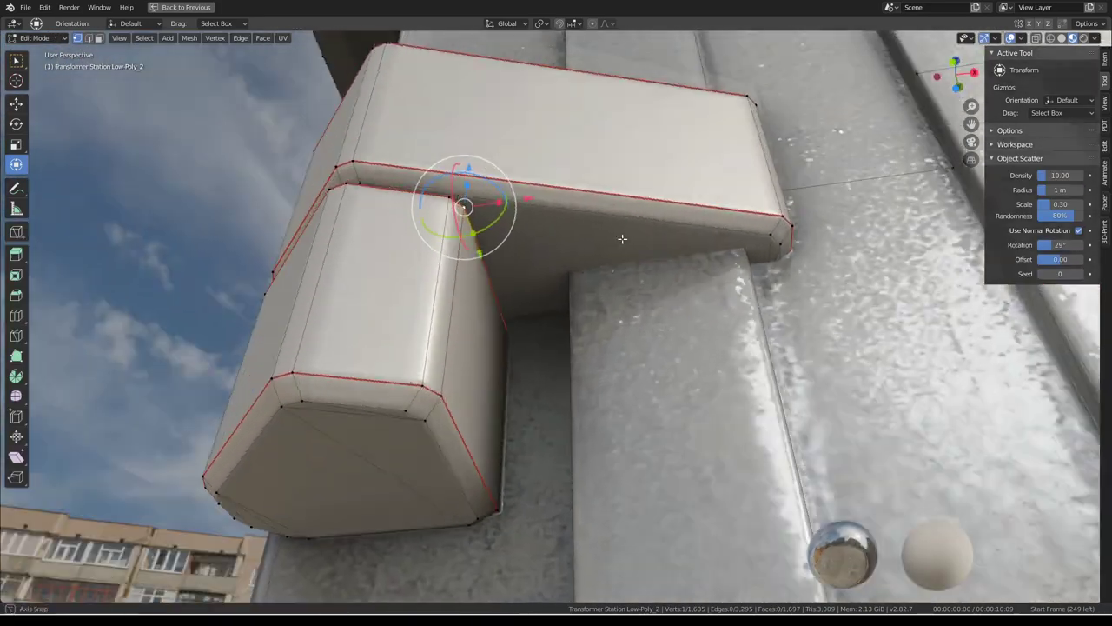
mouse_move(625, 261)
middle_down()
mouse_move(608, 295)
mouse_move(591, 226)
mouse_move(530, 219)
mouse_move(631, 201)
mouse_move(658, 184)
mouse_move(587, 159)
mouse_move(589, 323)
mouse_move(514, 241)
mouse_move(616, 231)
mouse_move(599, 208)
mouse_move(653, 197)
mouse_move(616, 353)
mouse_move(643, 410)
mouse_move(635, 395)
mouse_move(591, 445)
mouse_move(571, 397)
mouse_move(581, 447)
mouse_move(514, 229)
mouse_move(561, 358)
mouse_move(568, 303)
mouse_move(583, 410)
mouse_move(582, 178)
mouse_move(606, 331)
mouse_move(585, 320)
middle_up()
scroll(631, 201, down, 2)
scroll(587, 159, down, 3)
key(Tab)
key(Tab)
scroll(674, 198, up, 3)
- Orbit around the wall's base edge and corner, then zoom out to see the whole transformer box
middle_drag(585, 206, 532, 475)
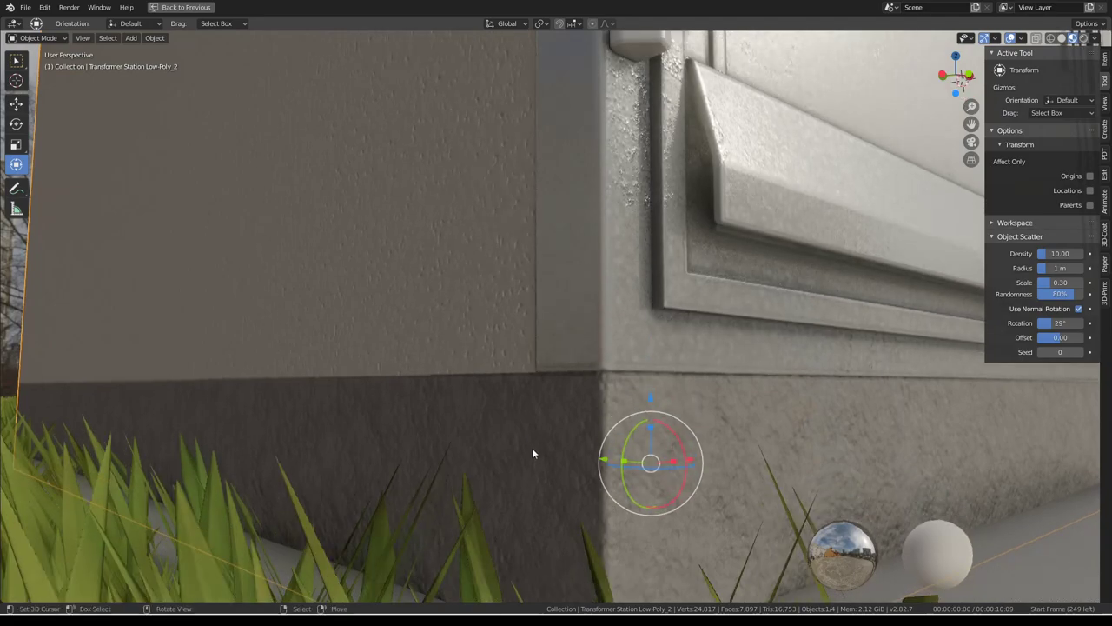
mouse_move(553, 431)
middle_down()
mouse_move(541, 216)
mouse_move(551, 235)
mouse_move(594, 233)
mouse_move(455, 209)
mouse_move(609, 256)
mouse_move(666, 260)
mouse_move(717, 243)
middle_up()
scroll(415, 191, down, 5)
scroll(669, 253, up, 6)
middle_drag(563, 179, 560, 252)
scroll(573, 331, down, 5)
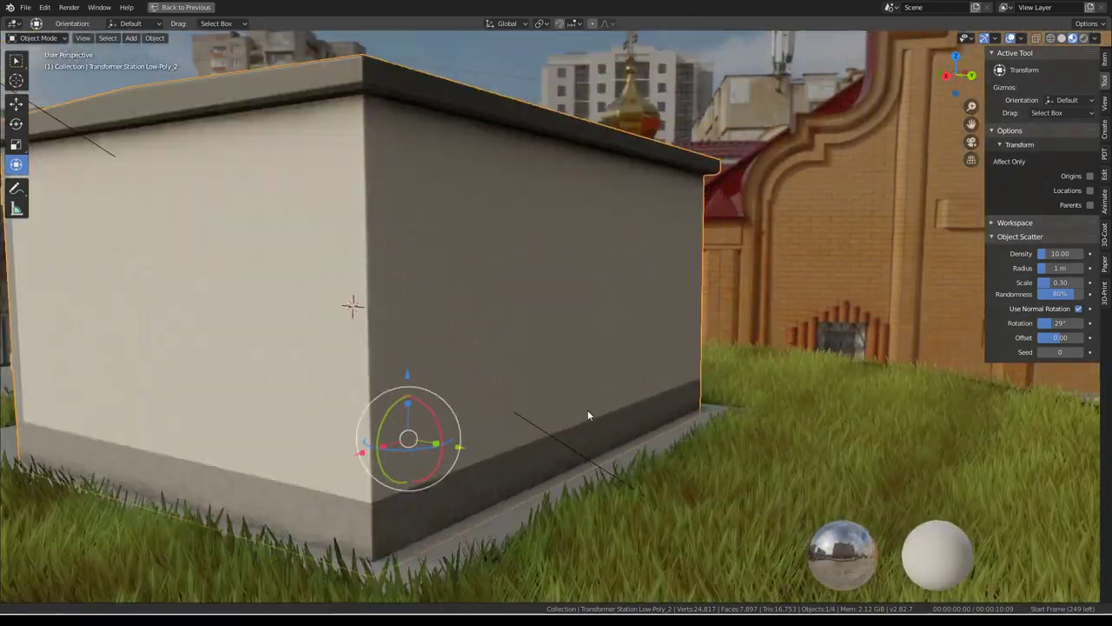
mouse_move(587, 409)
middle_down()
mouse_move(675, 394)
mouse_move(672, 412)
mouse_move(797, 404)
middle_up()
scroll(673, 412, down, 4)
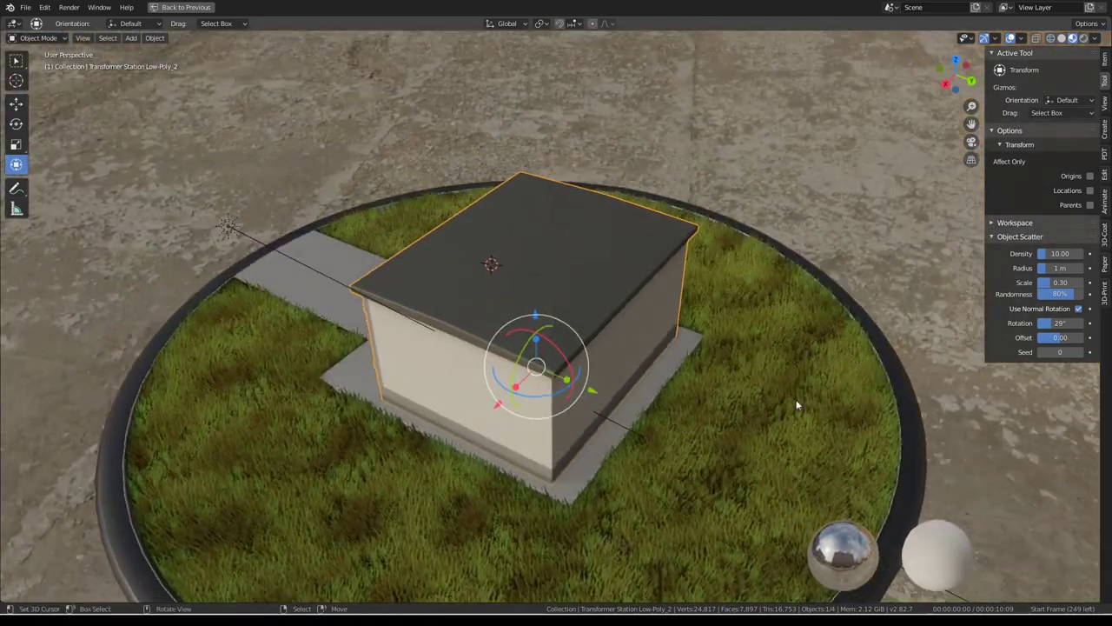
- Turn off the world HDRI background and orbit to eye level facing the station's doors
click(968, 108)
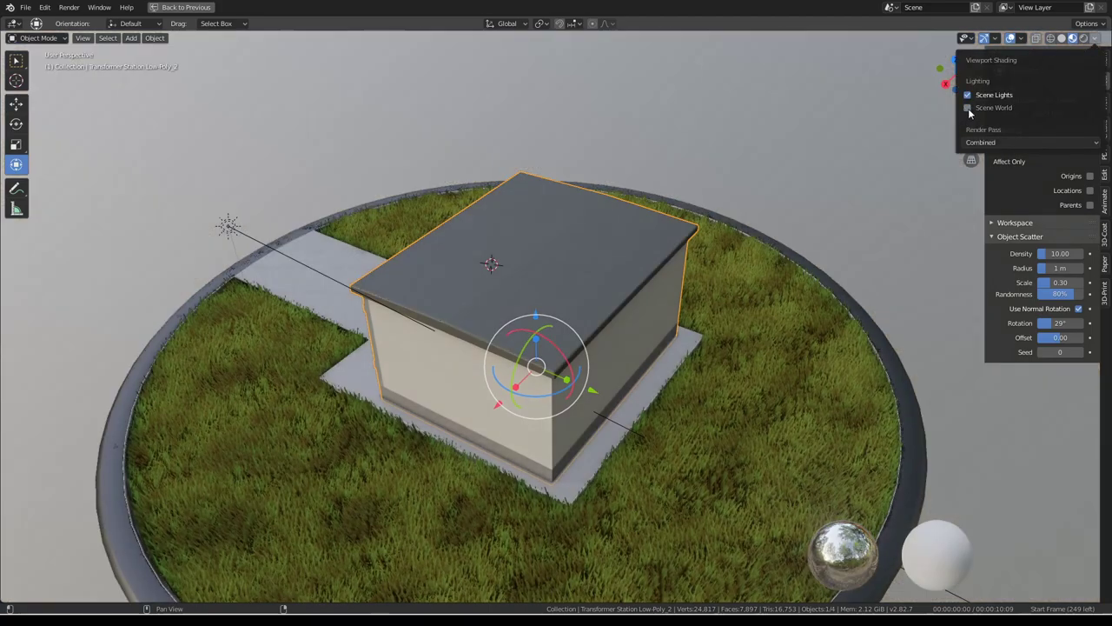
mouse_move(736, 254)
middle_down()
mouse_move(534, 251)
mouse_move(330, 214)
middle_up()
scroll(534, 251, up, 3)
scroll(329, 214, up, 4)
middle_drag(448, 170, 705, 382)
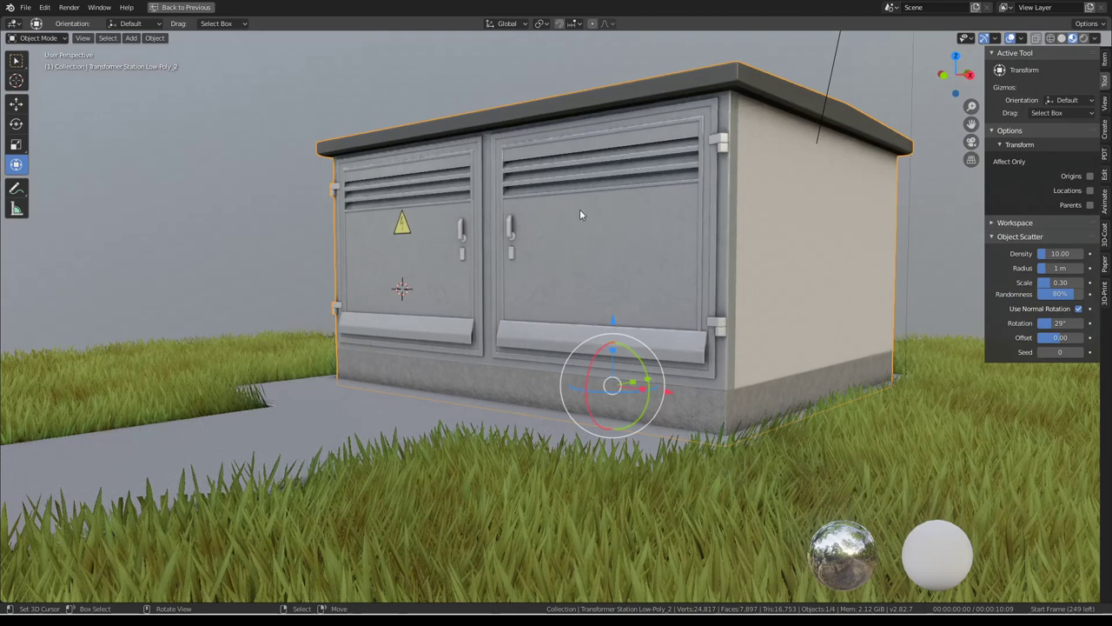
- Try moving the station and rotating it about the Z axis, cancelling both
key(g)
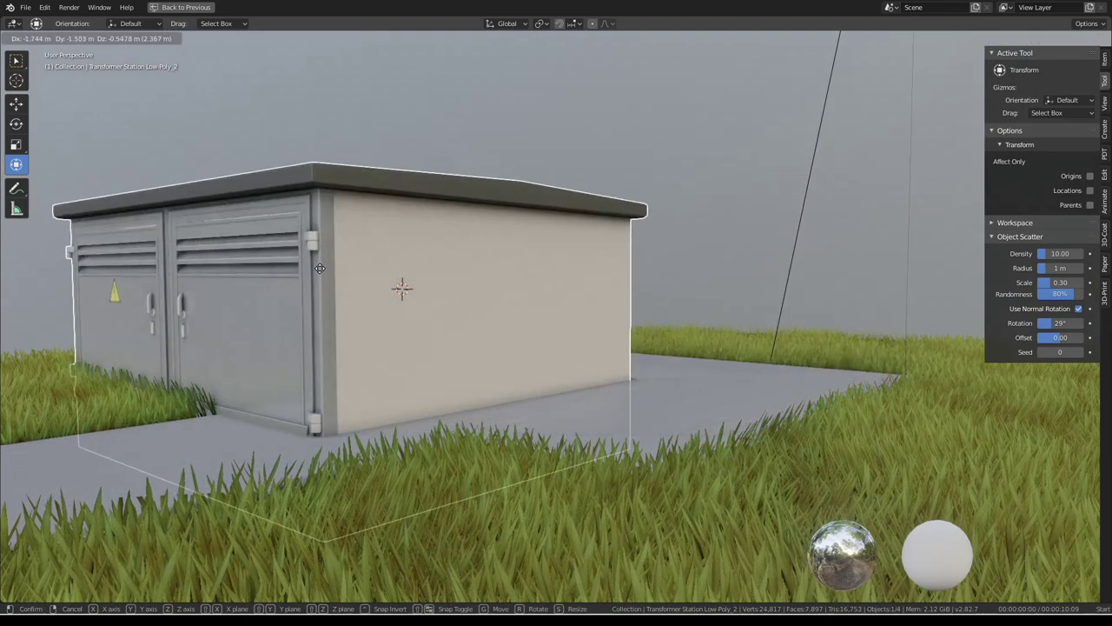
key(Escape)
middle_drag(505, 149, 582, 197)
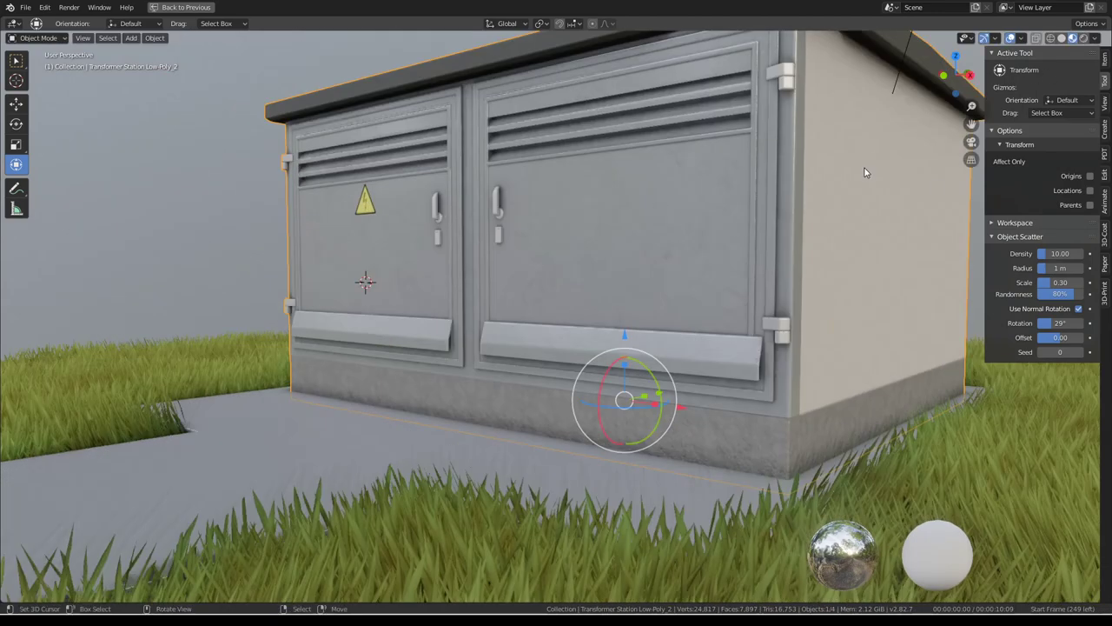
key(r)
key(z)
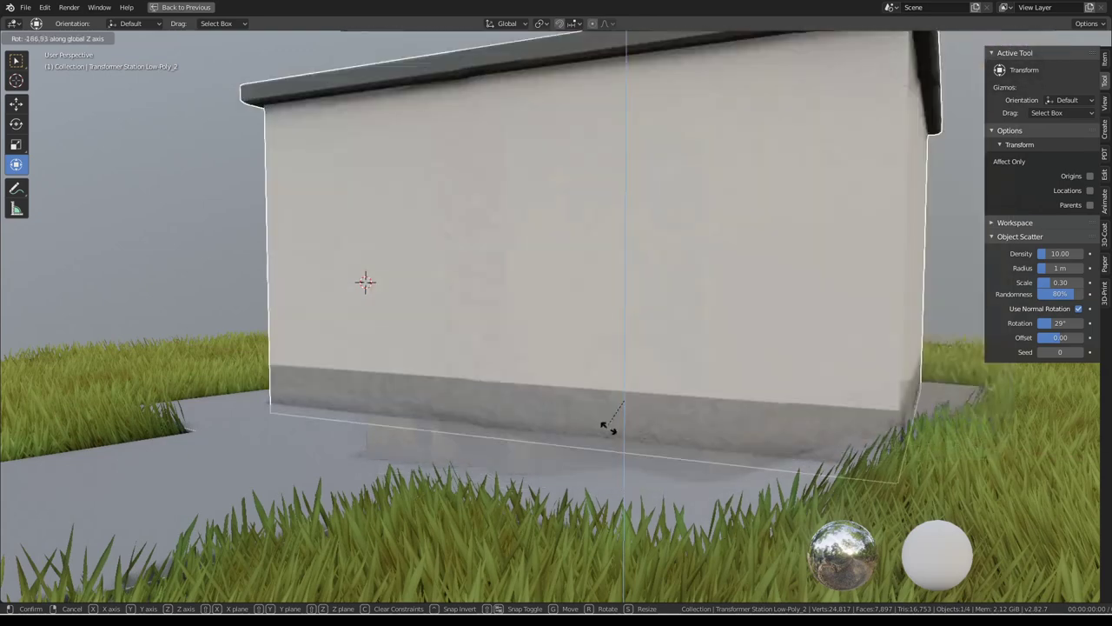
key(Escape)
- Turn the HDRI world background back on in the Viewport Shading options
click(1095, 40)
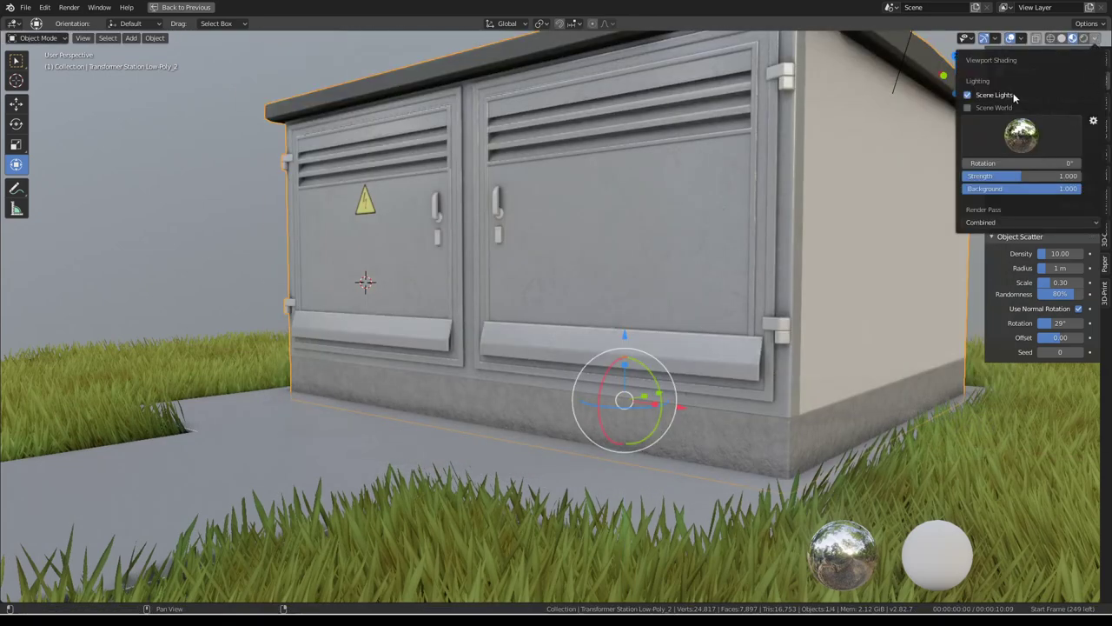
click(968, 107)
scroll(600, 176, down, 5)
middle_drag(600, 176, 569, 198)
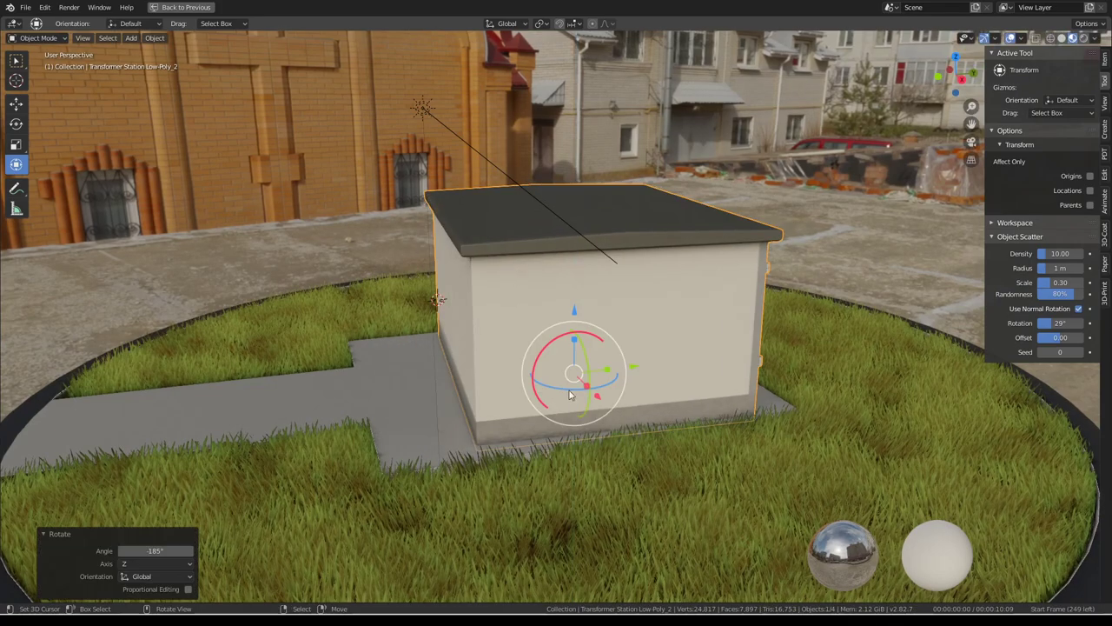
- Confirm the station's rotation and orbit to view its side
middle_drag(569, 395, 709, 284)
click(702, 355)
scroll(702, 354, up, 4)
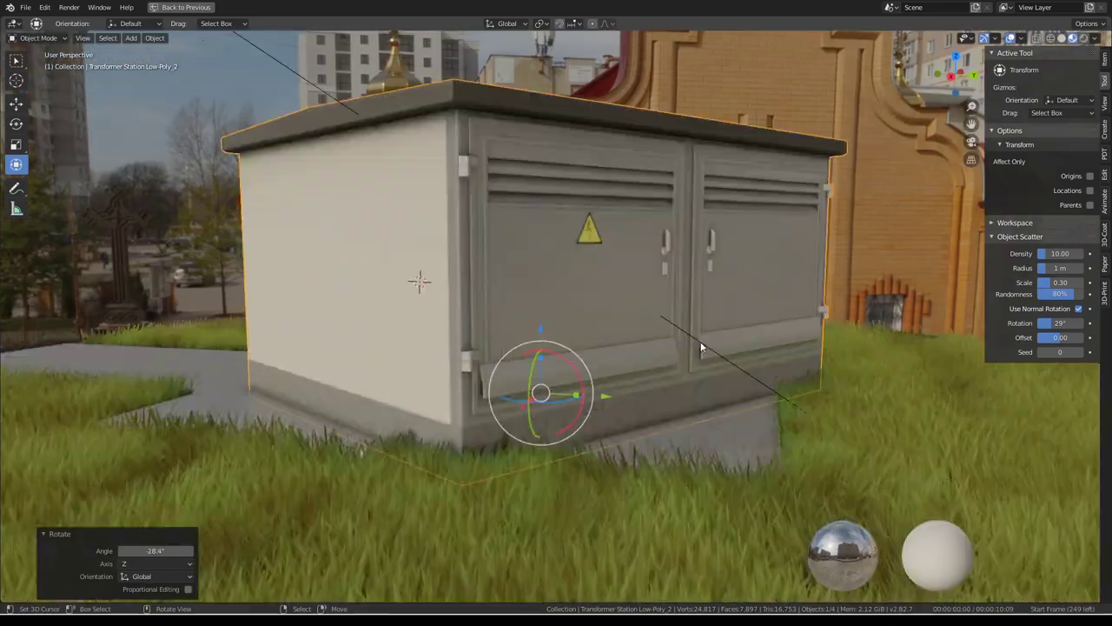
middle_drag(702, 354, 645, 368)
scroll(645, 368, down, 4)
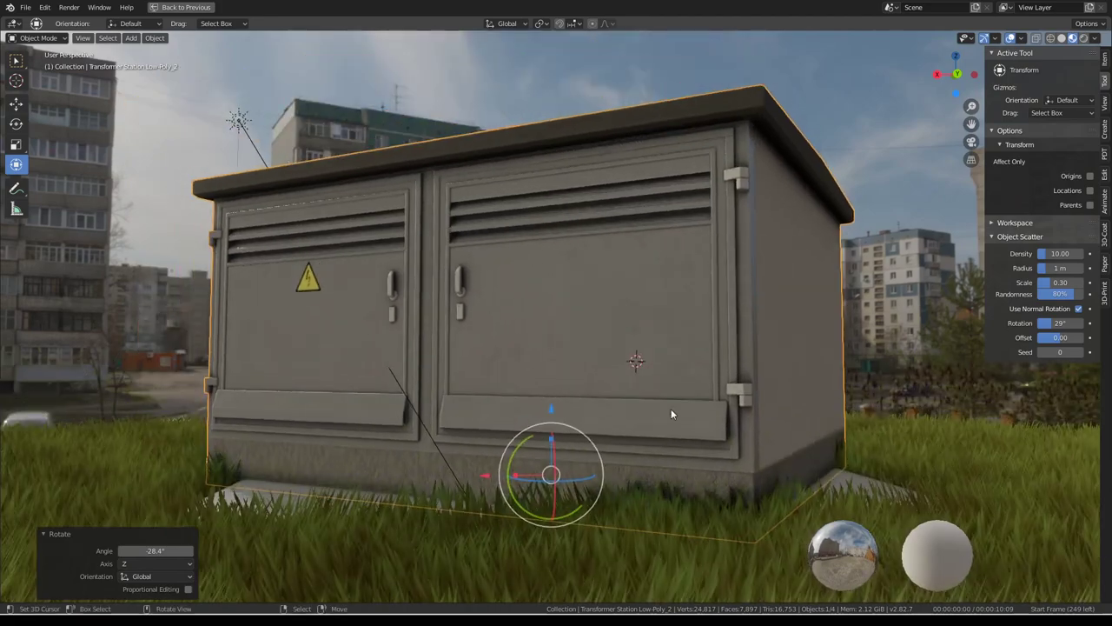
- Start a free rotation and then a move of the station, cancelling both
key(r)
key(Escape)
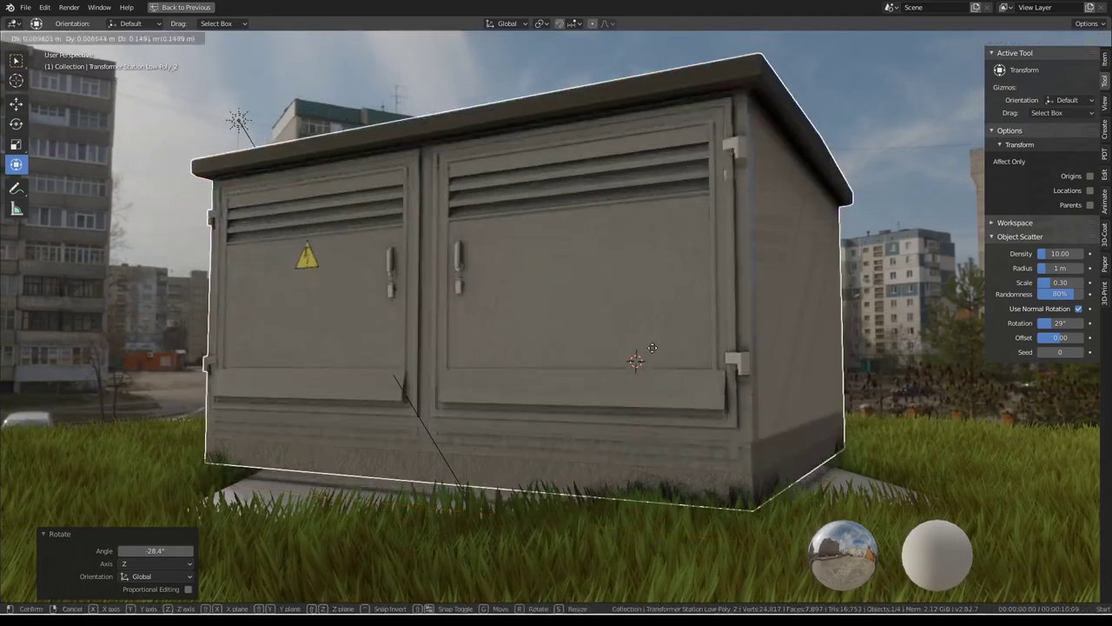
key(g)
key(Escape)
- Zoom in and out on the station and rotate it around its vertical axis
scroll(604, 321, up, 3)
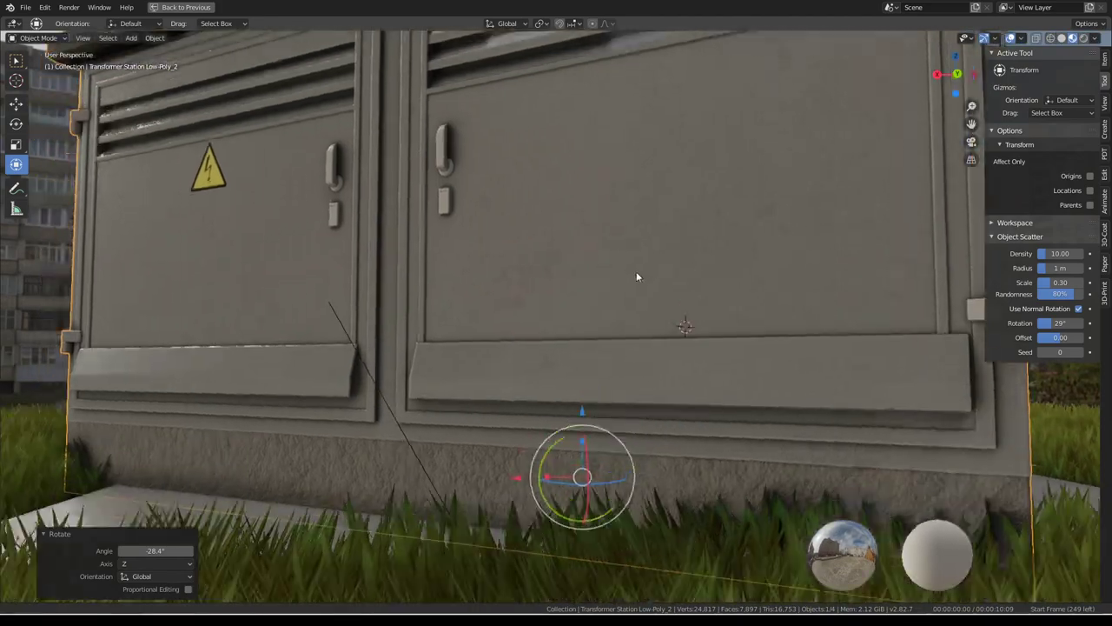
scroll(661, 223, up, 4)
scroll(600, 230, up, 3)
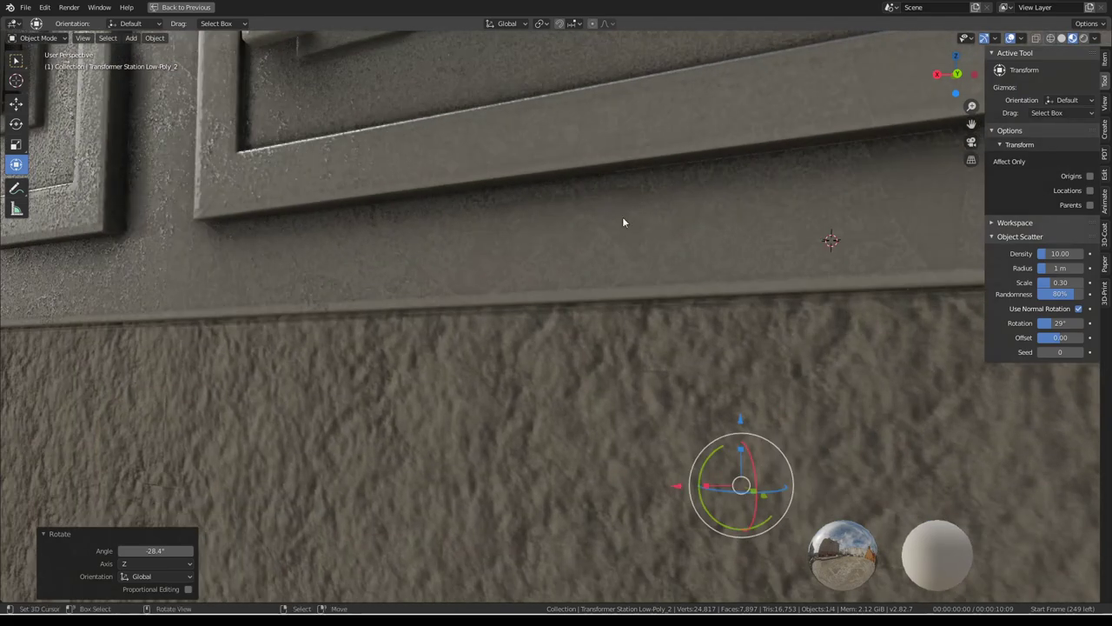
scroll(622, 216, up, 4)
scroll(591, 224, down, 3)
scroll(600, 239, down, 2)
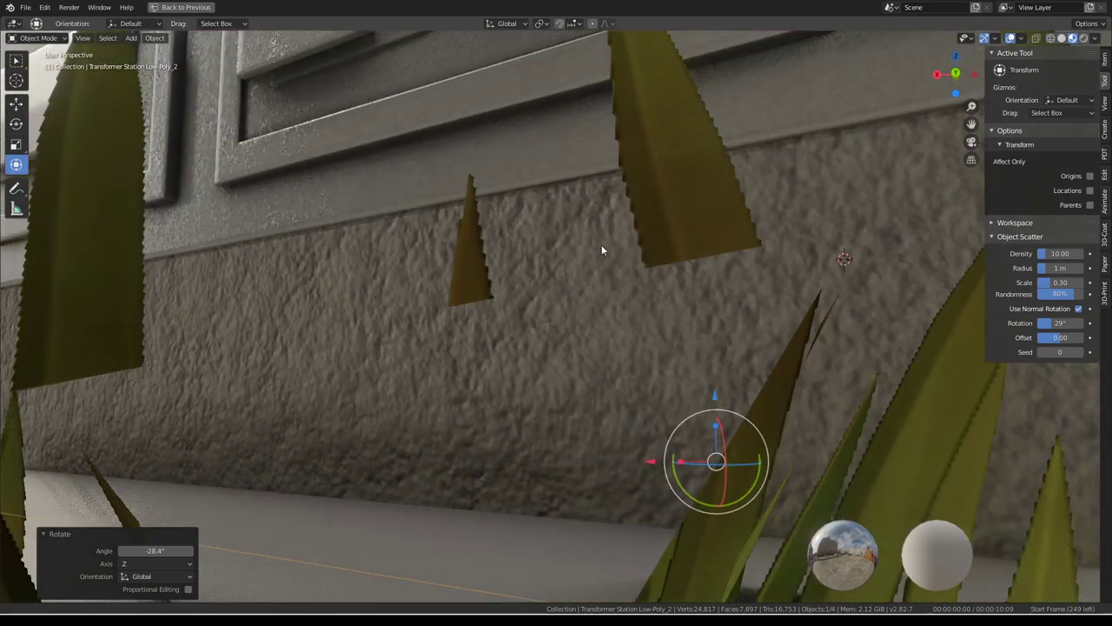
scroll(661, 304, up, 3)
scroll(691, 343, down, 3)
scroll(669, 335, down, 3)
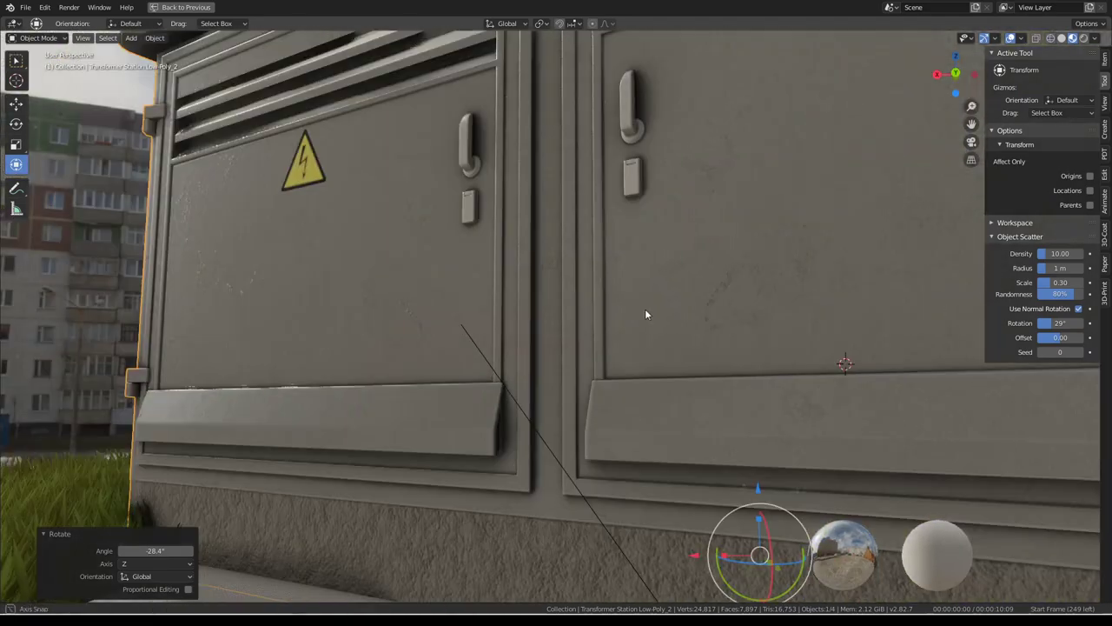
scroll(764, 316, down, 5)
scroll(673, 326, up, 3)
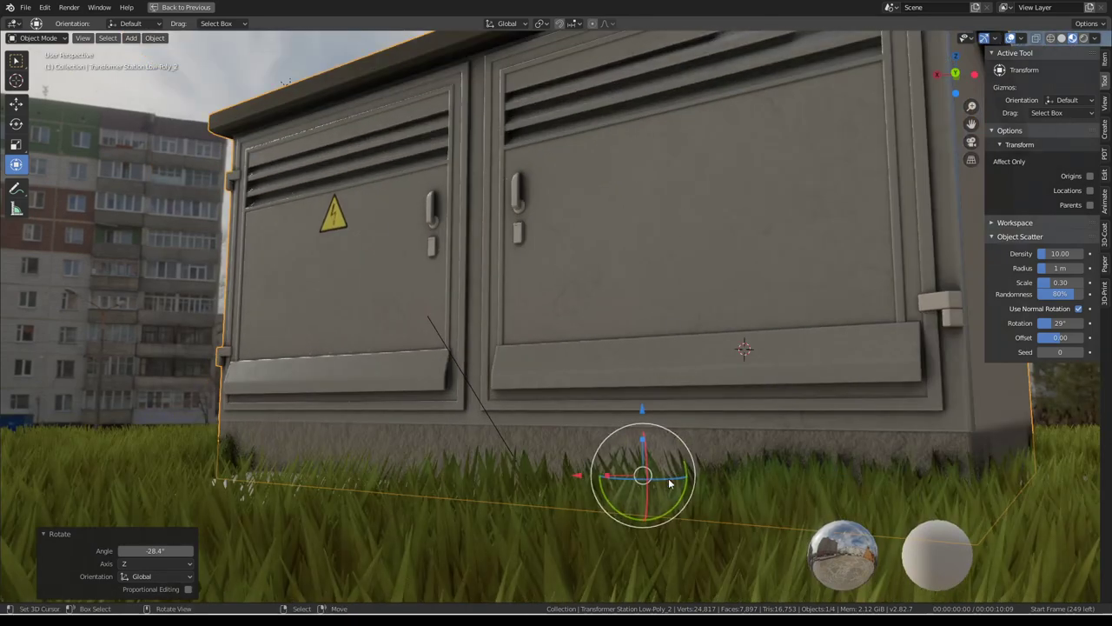
mouse_move(676, 485)
mouse_down()
mouse_move(700, 469)
mouse_move(692, 487)
mouse_up()
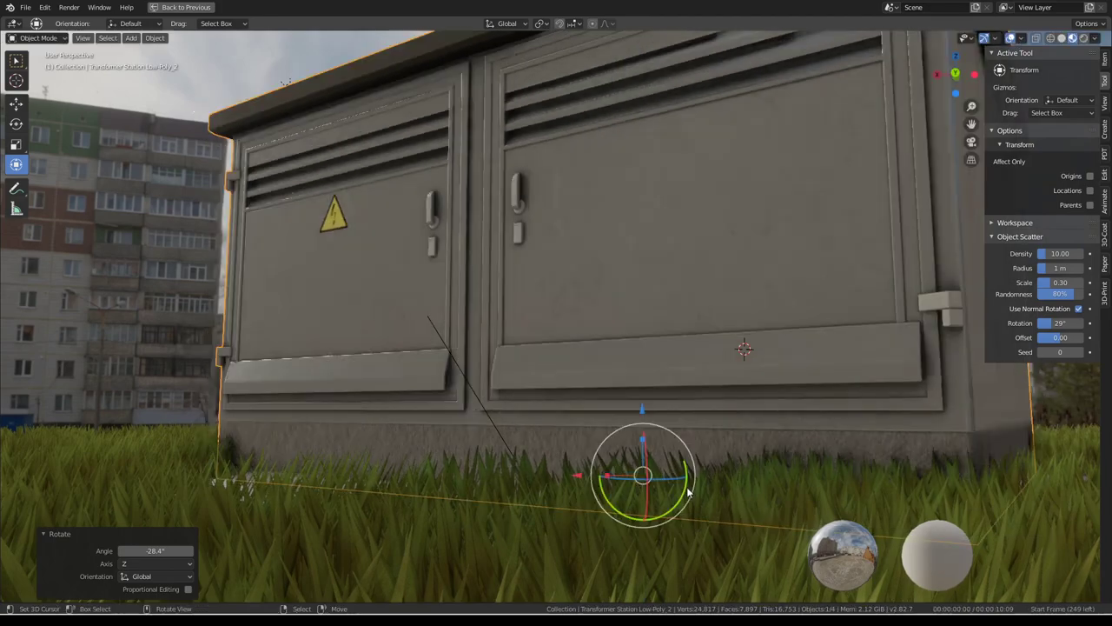
- Clear the station's rotation with Alt+R, then switch away from Blender
scroll(498, 336, down, 5)
mouse_move(498, 337)
middle_down()
mouse_move(576, 343)
mouse_move(608, 326)
middle_up()
key(alt+r)
scroll(545, 338, up, 1)
key(alt+Tab)
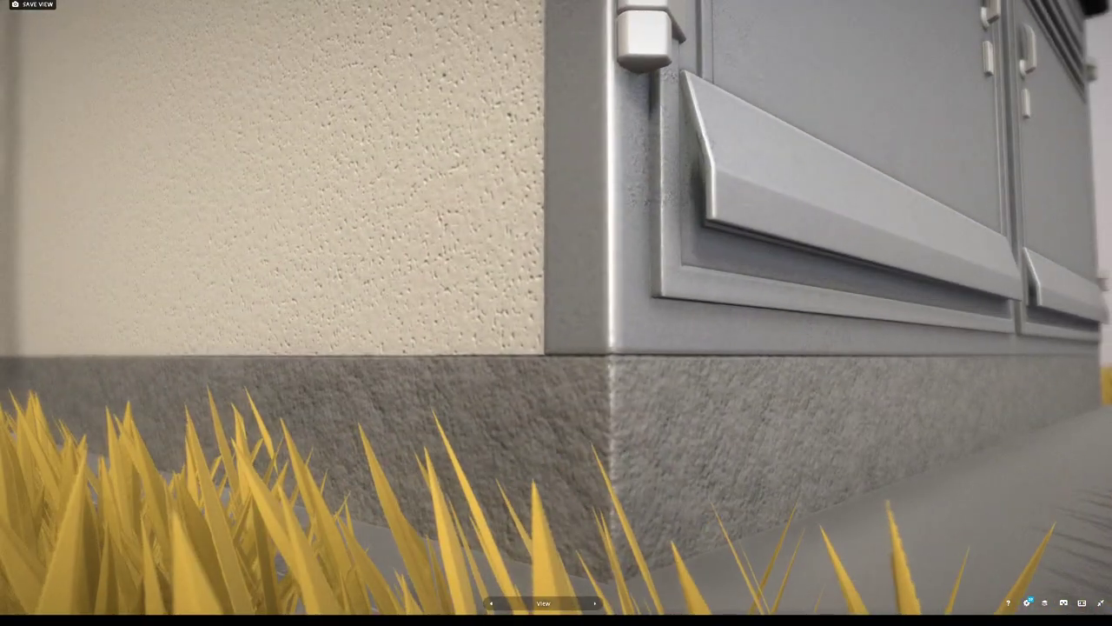
- Open the Model Inspector and set the viewport layout to 3D + 2D
click(1028, 602)
click(45, 69)
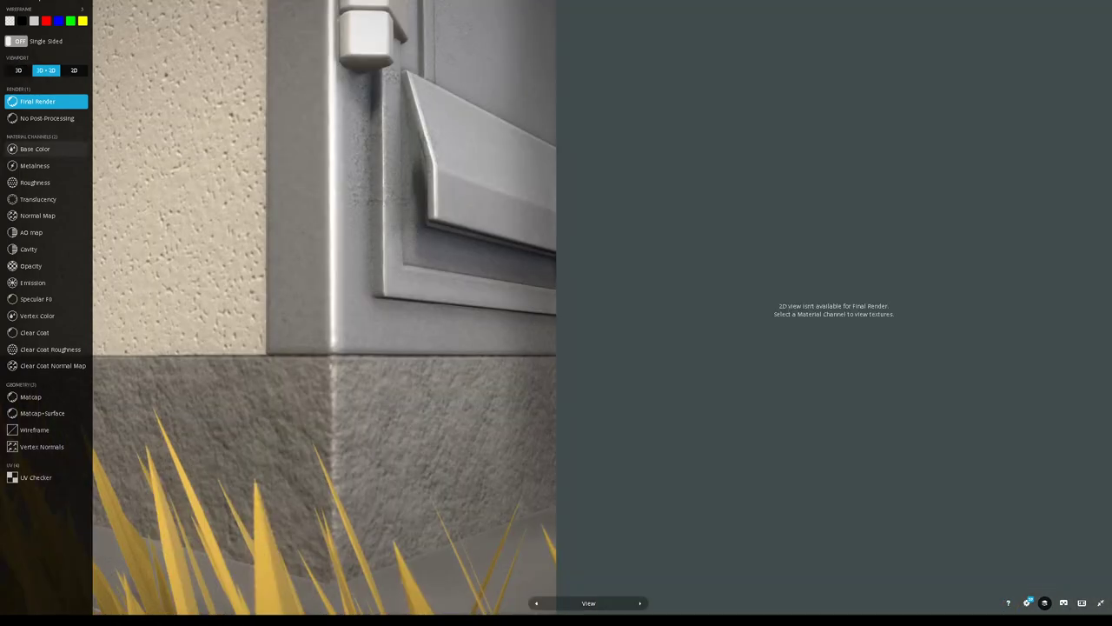
- Show the Base Color channel and zoom the texture view toward the warning sign's edge
click(35, 149)
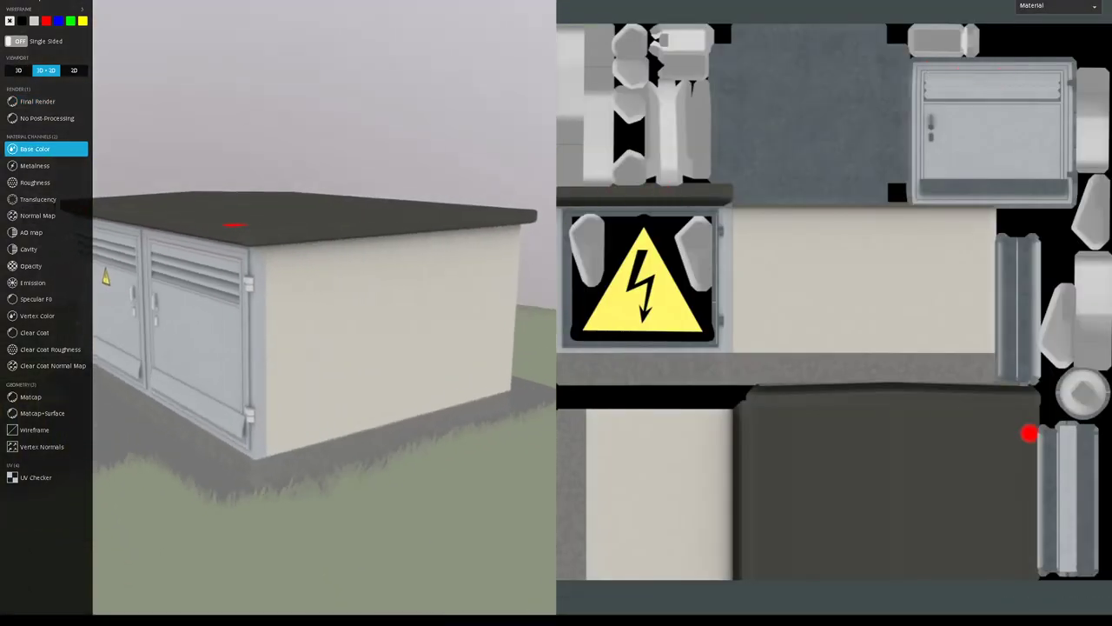
scroll(596, 281, up, 2)
scroll(666, 293, up, 2)
scroll(729, 417, up, 2)
drag(728, 417, 1018, 117)
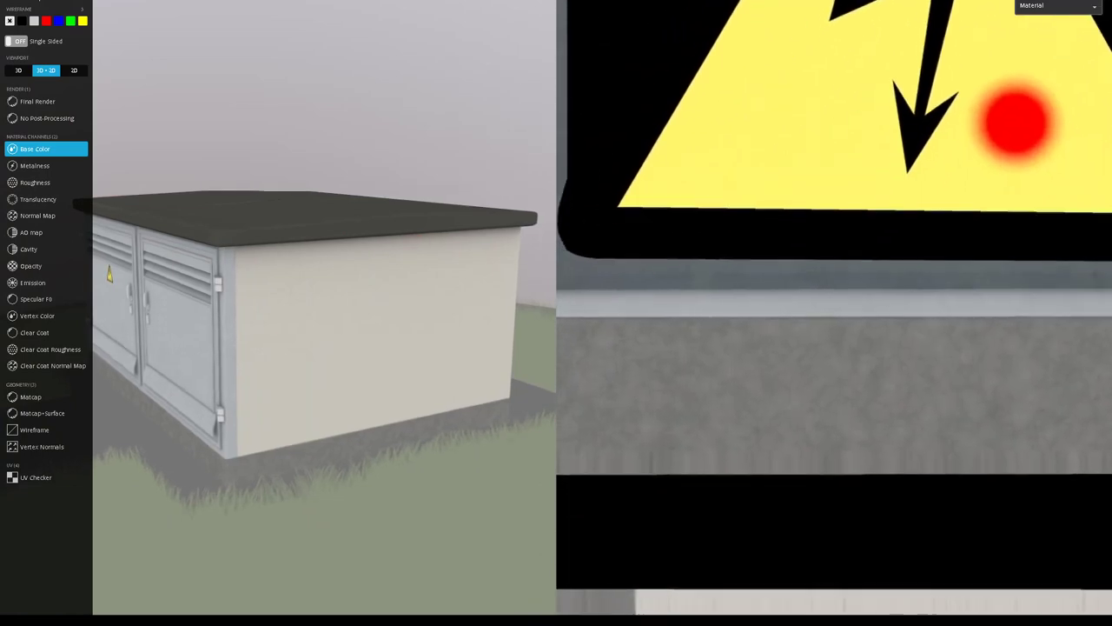
scroll(956, 174, up, 3)
scroll(919, 223, up, 1)
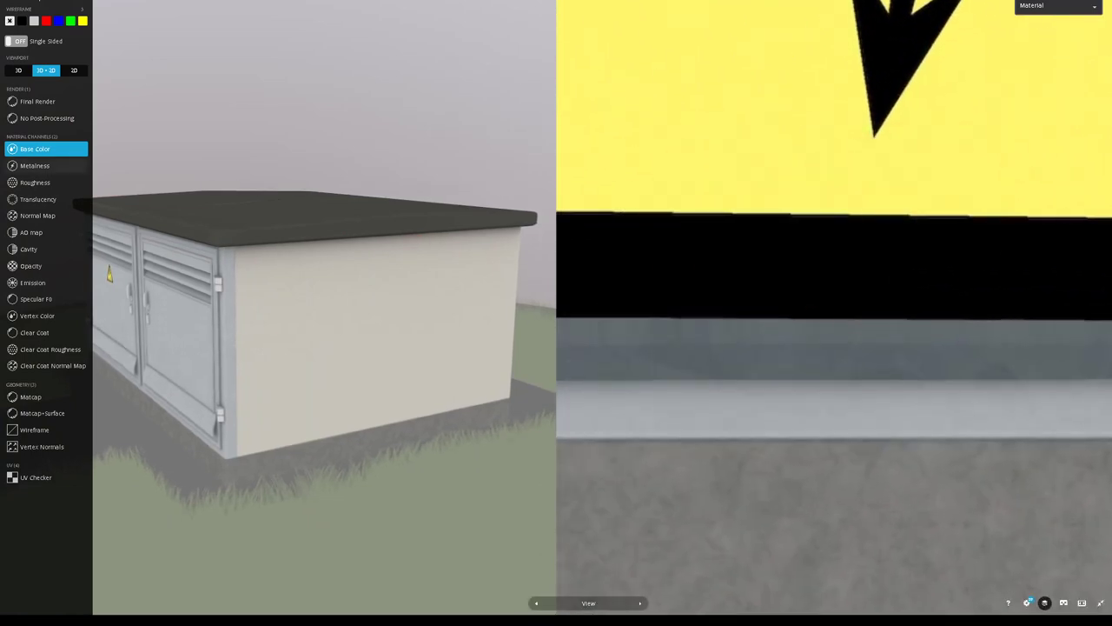
- Switch to the Metalness map and turn the model to show both doors frontally
click(35, 165)
scroll(706, 184, down, 3)
scroll(740, 186, down, 2)
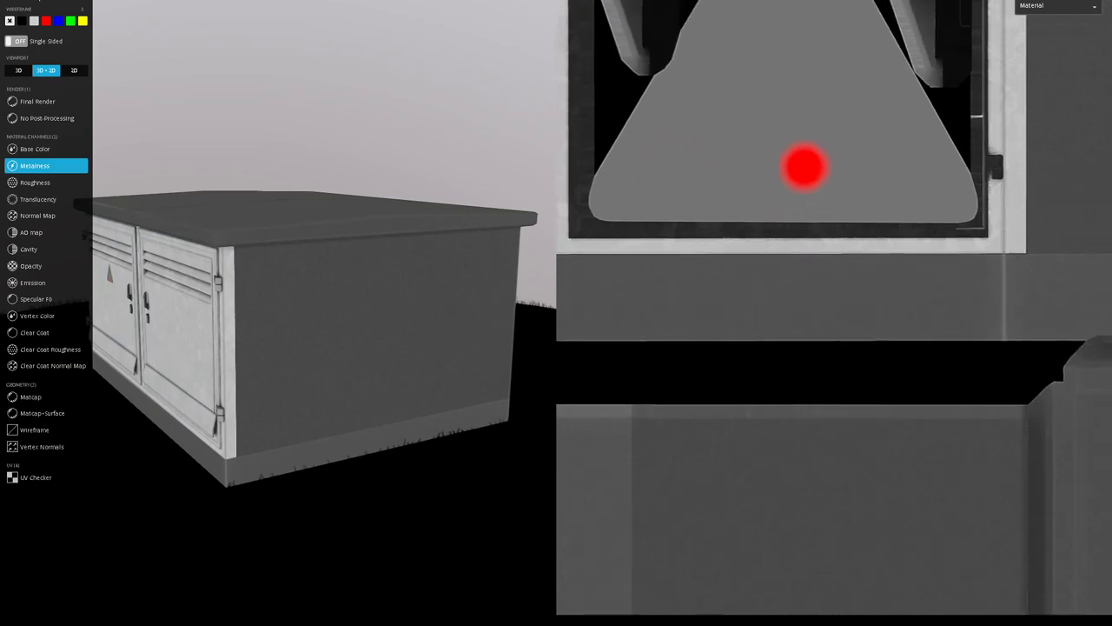
scroll(805, 166, down, 2)
scroll(747, 378, down, 2)
scroll(822, 277, down, 2)
drag(859, 252, 692, 253)
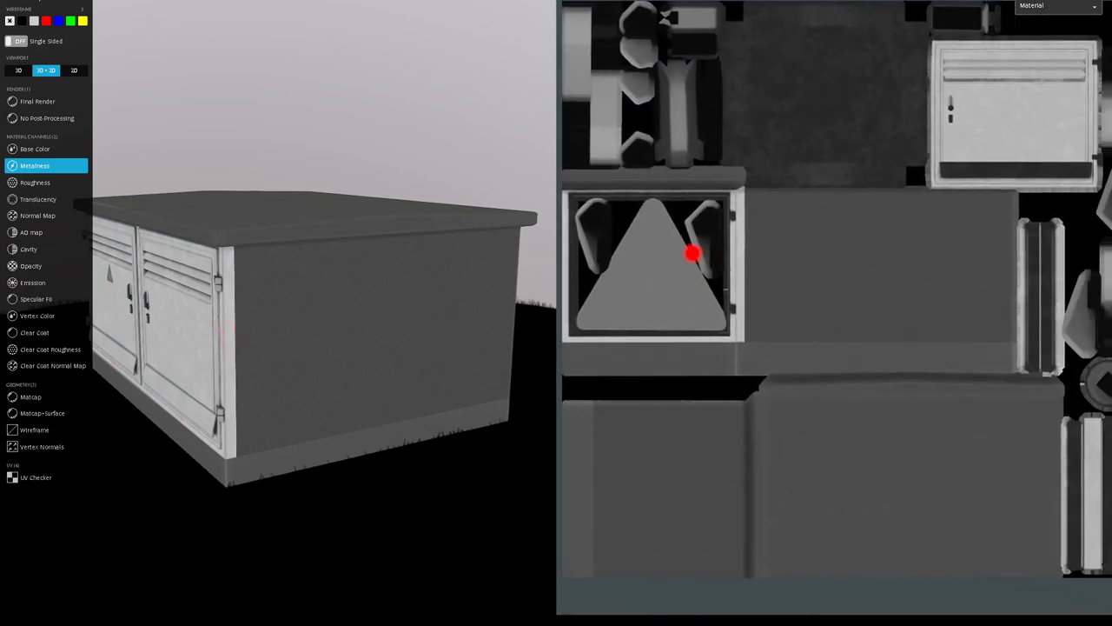
mouse_move(224, 268)
mouse_down()
mouse_move(315, 261)
mouse_move(191, 240)
mouse_up()
scroll(342, 238, up, 5)
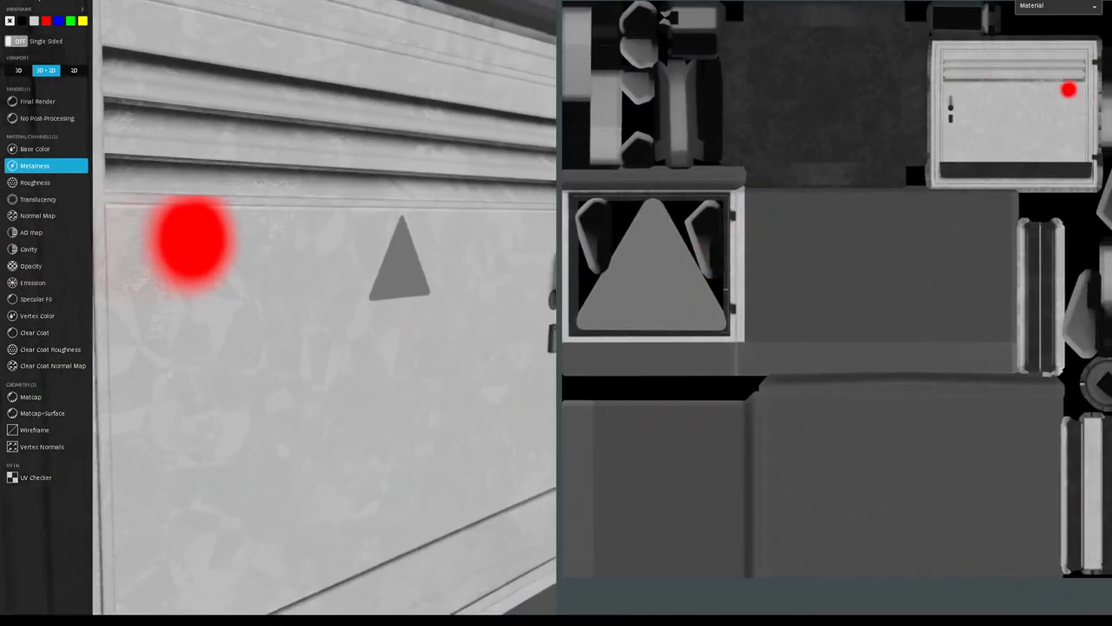
scroll(257, 235, down, 3)
drag(272, 244, 157, 248)
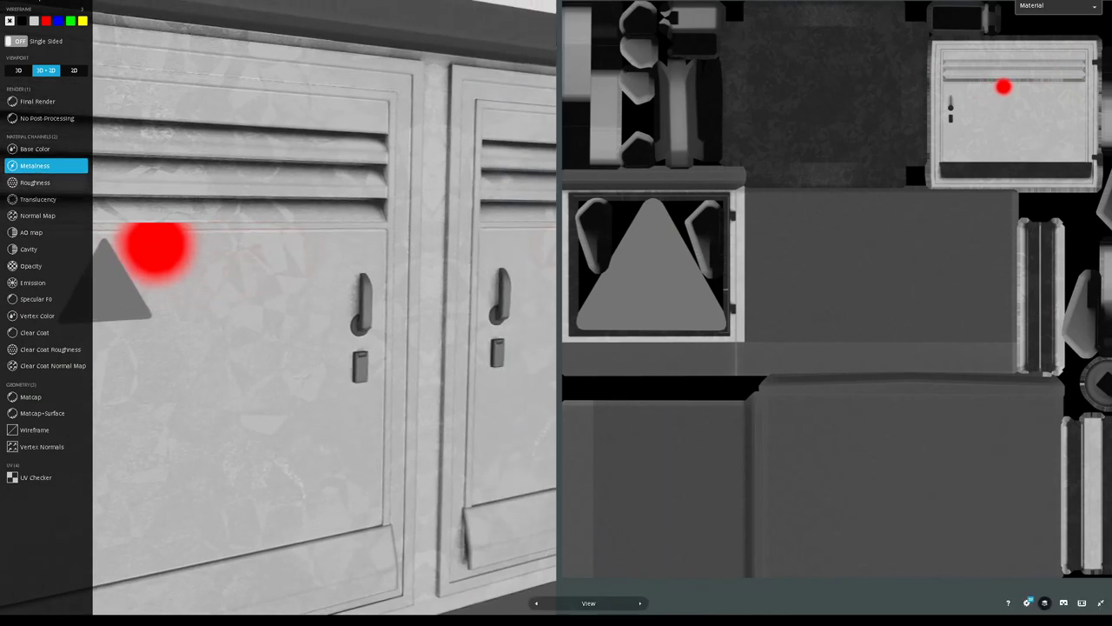
- Step through Roughness and Translucency, landing on the Normal Map channel
key(Down)
scroll(806, 240, down, 1)
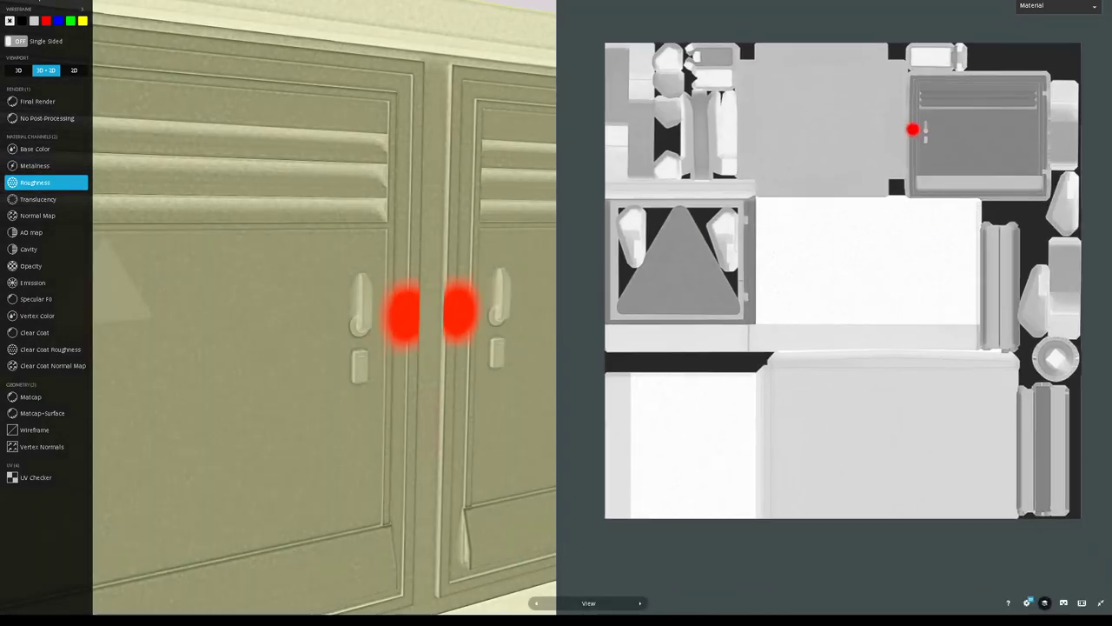
key(Down)
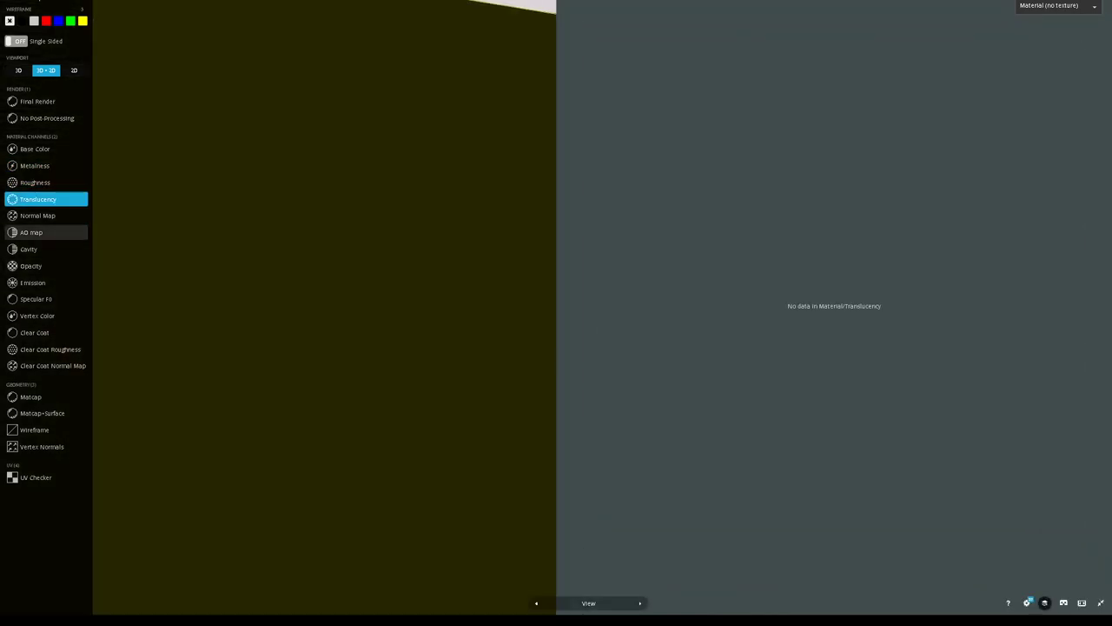
key(Down)
key(Down)
key(Up)
- Zoom and pan the 2D normal-map texture down to the wall seam
scroll(931, 346, up, 2)
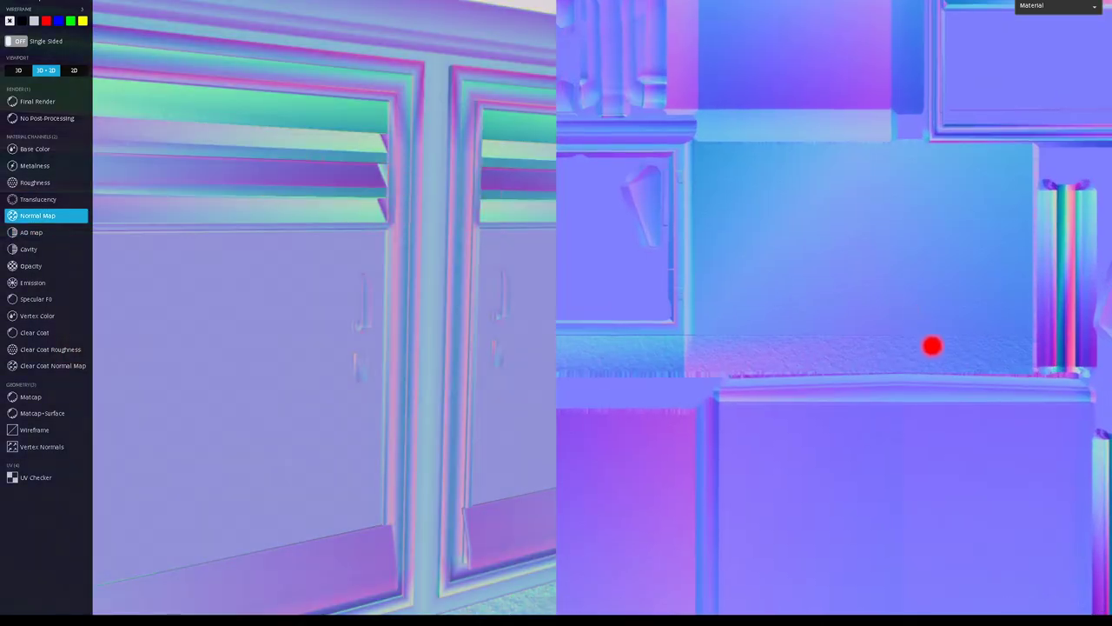
scroll(939, 369, up, 2)
scroll(886, 347, up, 2)
drag(822, 290, 849, 477)
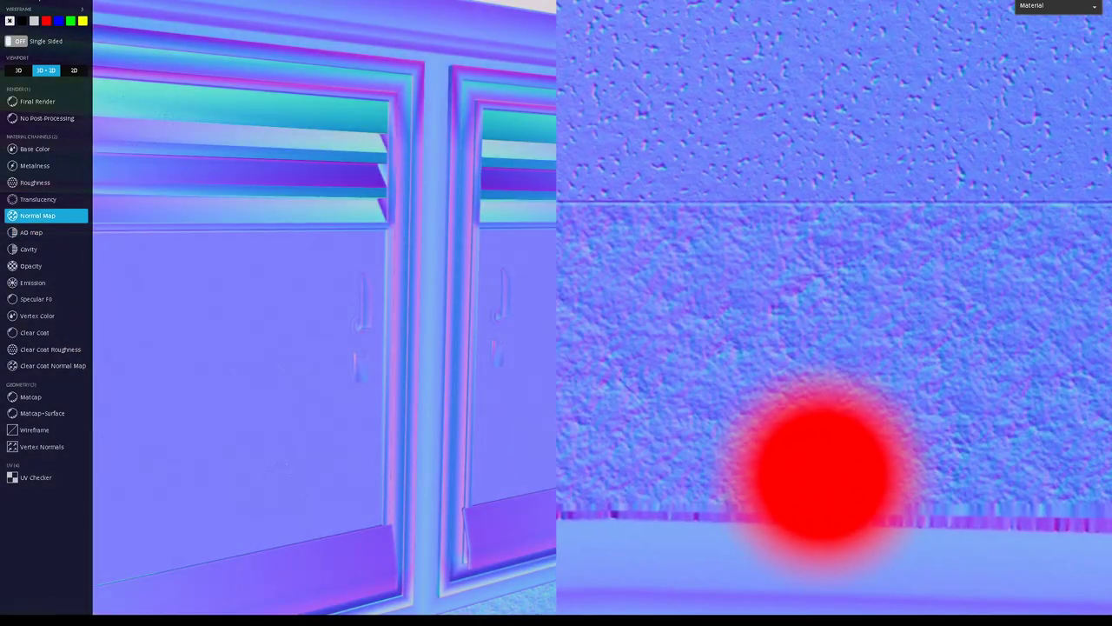
scroll(861, 418, up, 2)
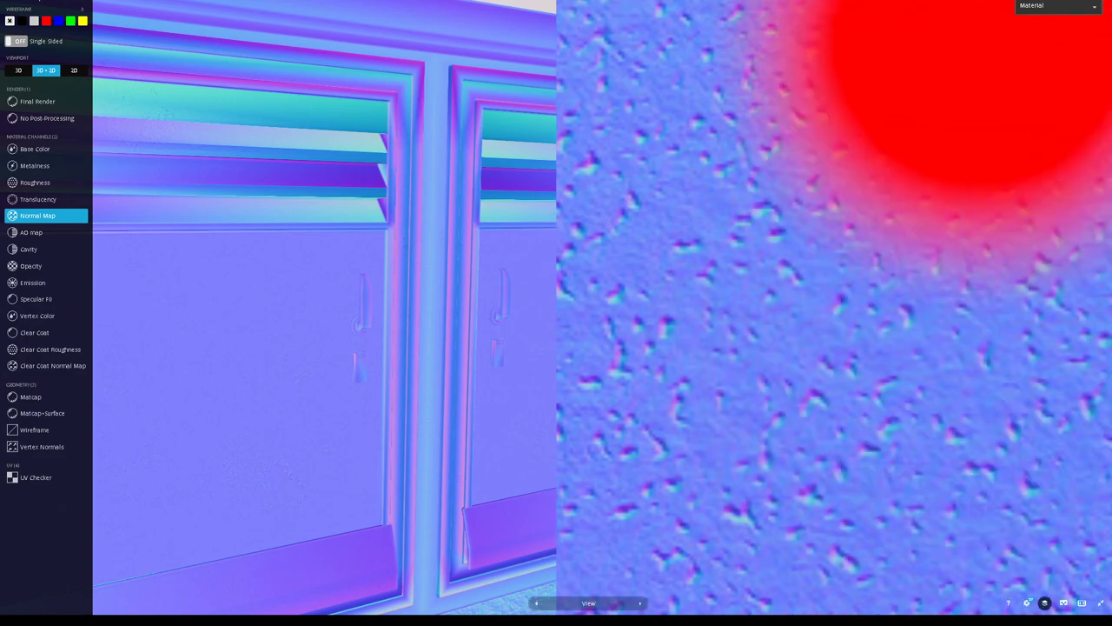
scroll(738, 191, up, 2)
scroll(844, 211, down, 2)
scroll(843, 229, down, 2)
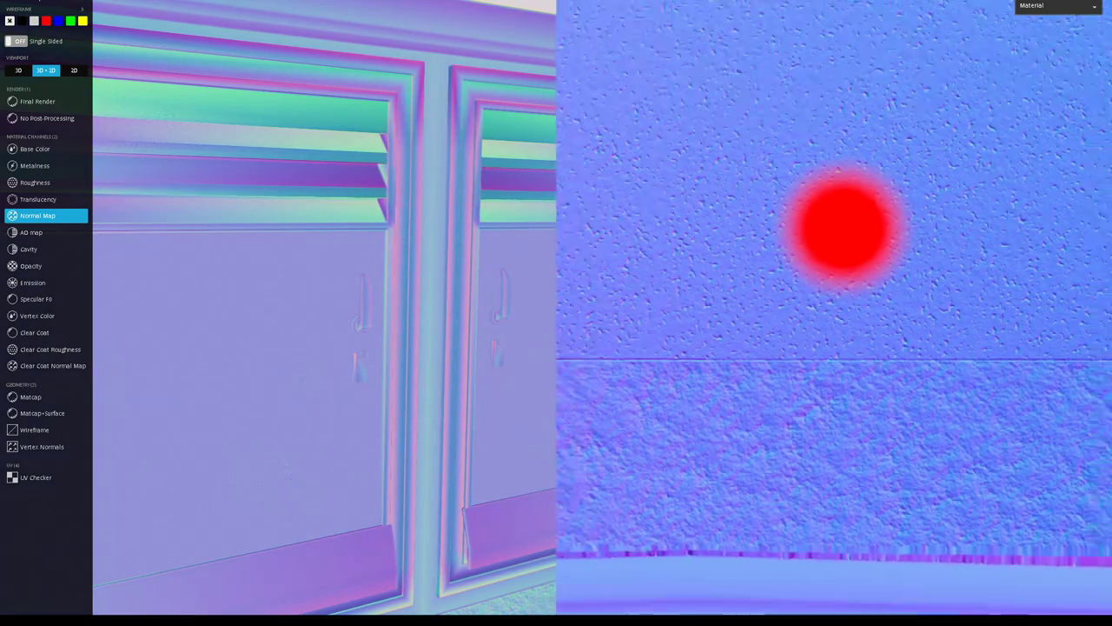
scroll(762, 256, down, 2)
scroll(804, 251, down, 2)
scroll(764, 331, down, 1)
scroll(780, 239, down, 2)
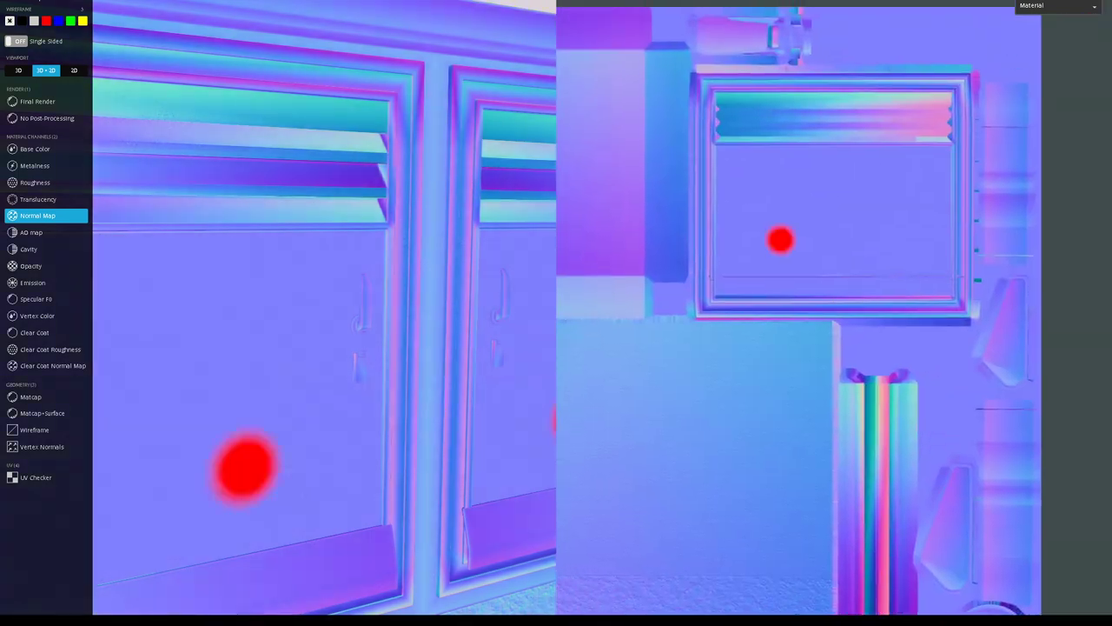
scroll(732, 268, up, 2)
scroll(869, 248, up, 2)
scroll(397, 280, down, 3)
- Orbit the 3D model over the roof to face the cabinet's long side head-on
drag(397, 280, 239, 285)
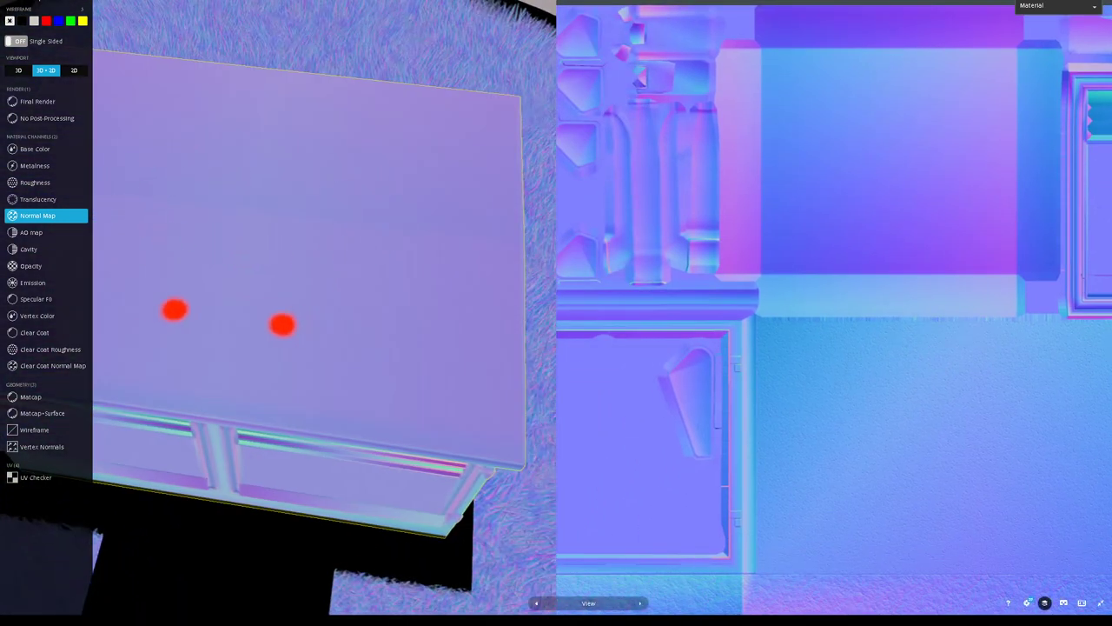
mouse_move(232, 360)
mouse_down()
mouse_move(229, 295)
mouse_move(365, 281)
mouse_up()
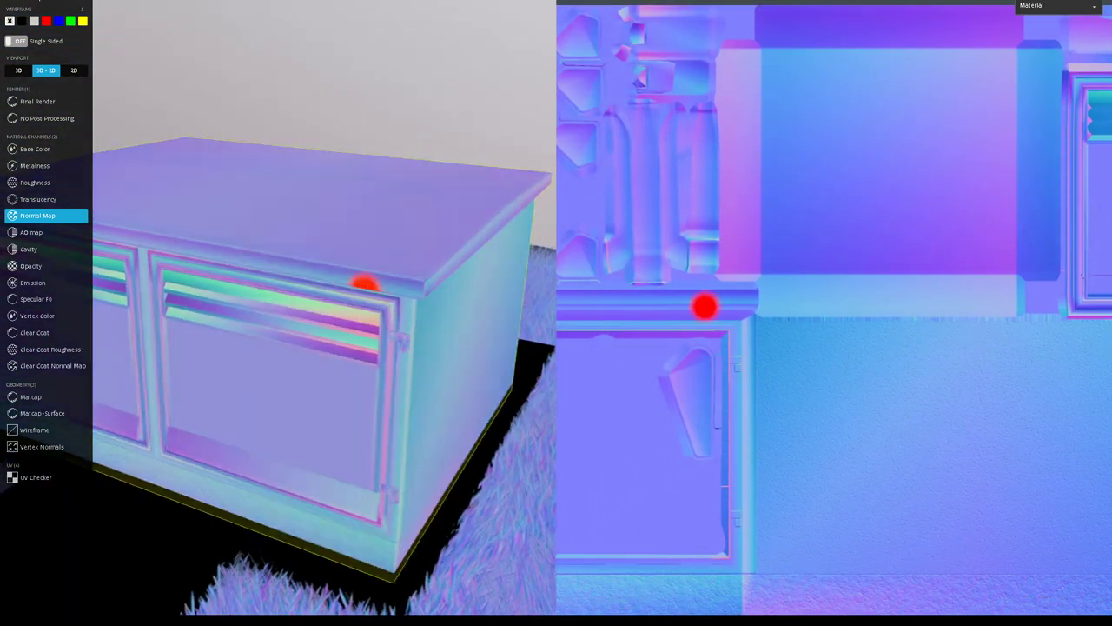
scroll(267, 285, up, 3)
mouse_move(267, 285)
mouse_down()
mouse_move(449, 287)
mouse_move(348, 295)
mouse_up()
scroll(348, 295, up, 5)
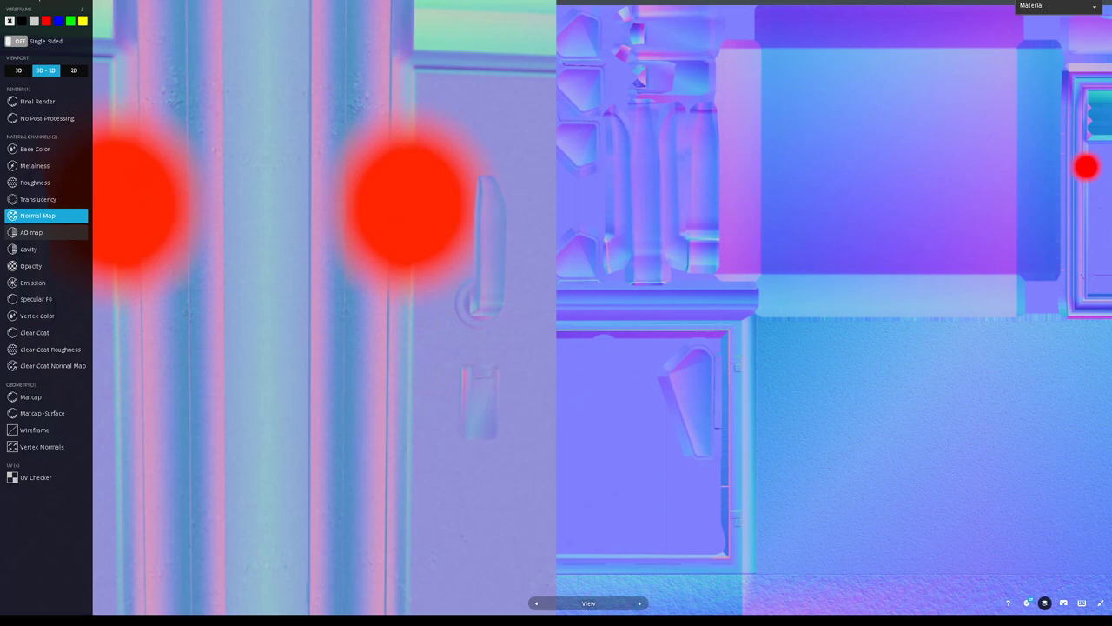
- Show the AO map and orbit upward to see the cabinet's top
click(31, 232)
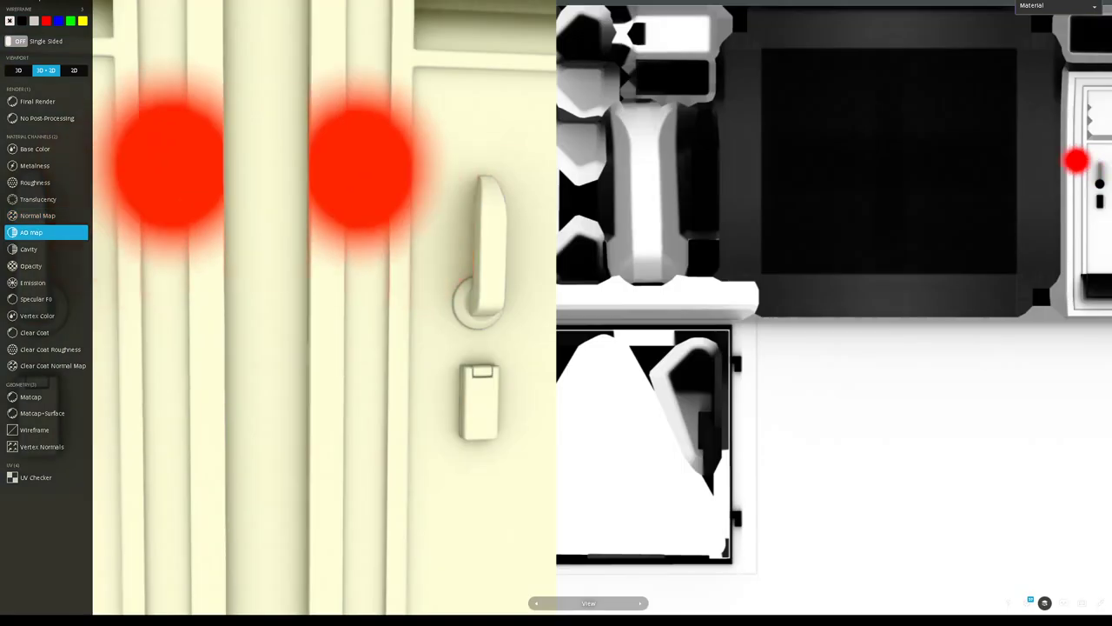
scroll(278, 304, down, 3)
scroll(279, 304, down, 2)
drag(312, 287, 348, 365)
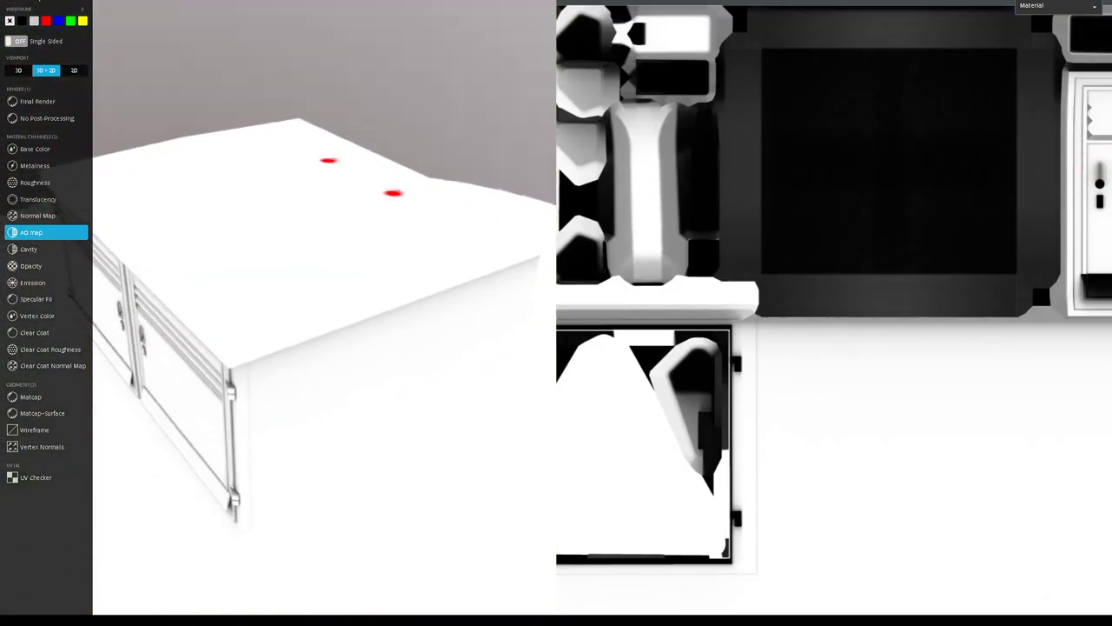
- Check Opacity and Matcap, then show a Wireframe in a 3D-only viewport
click(30, 266)
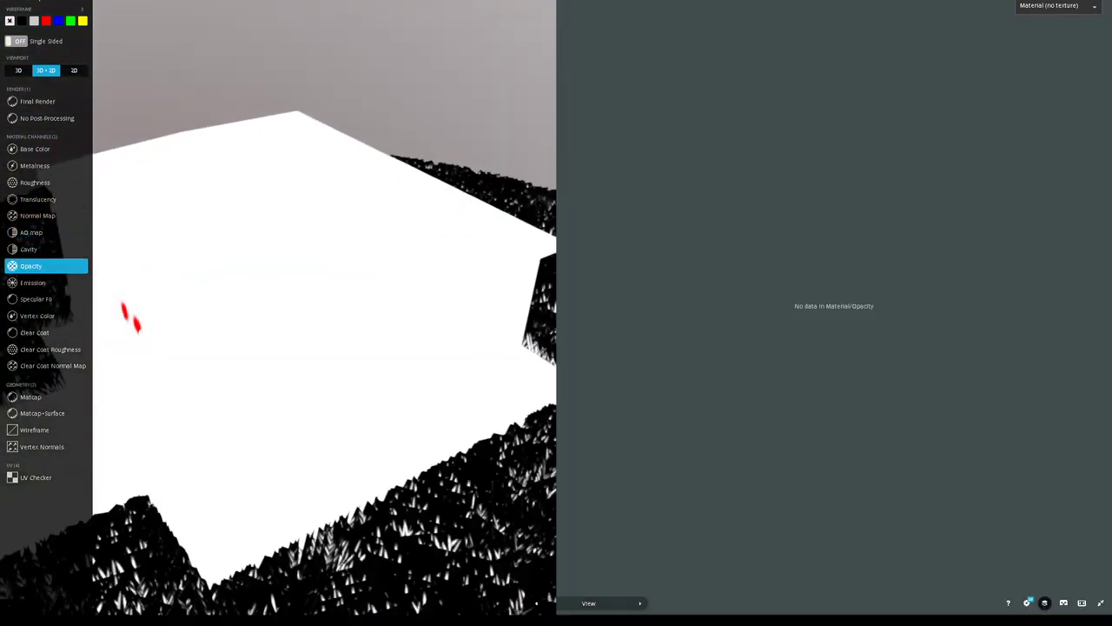
click(31, 396)
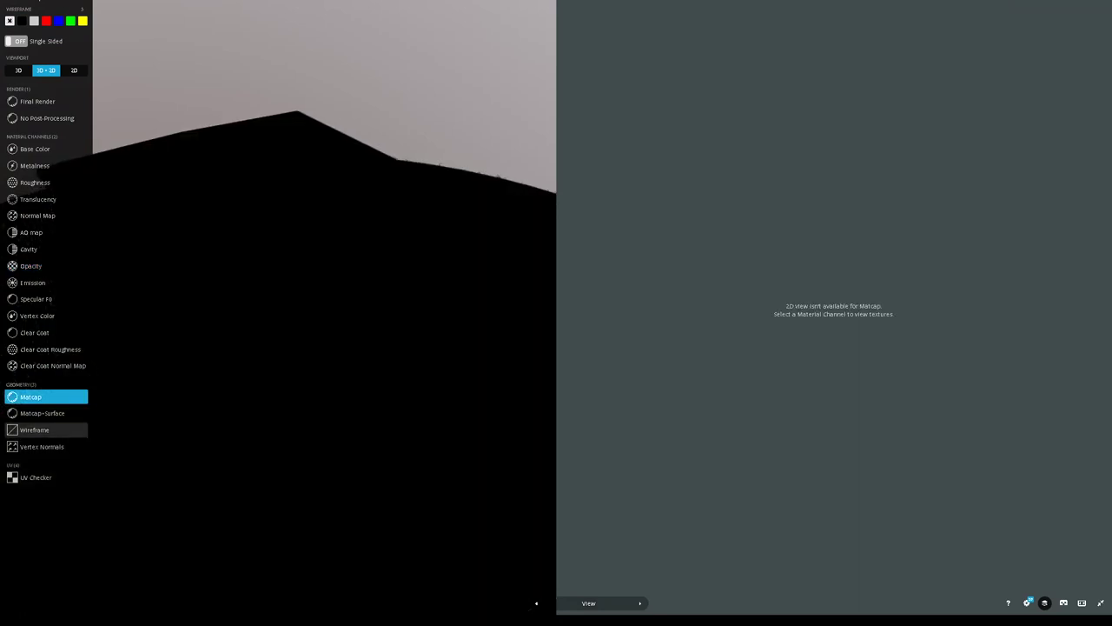
click(35, 429)
click(18, 70)
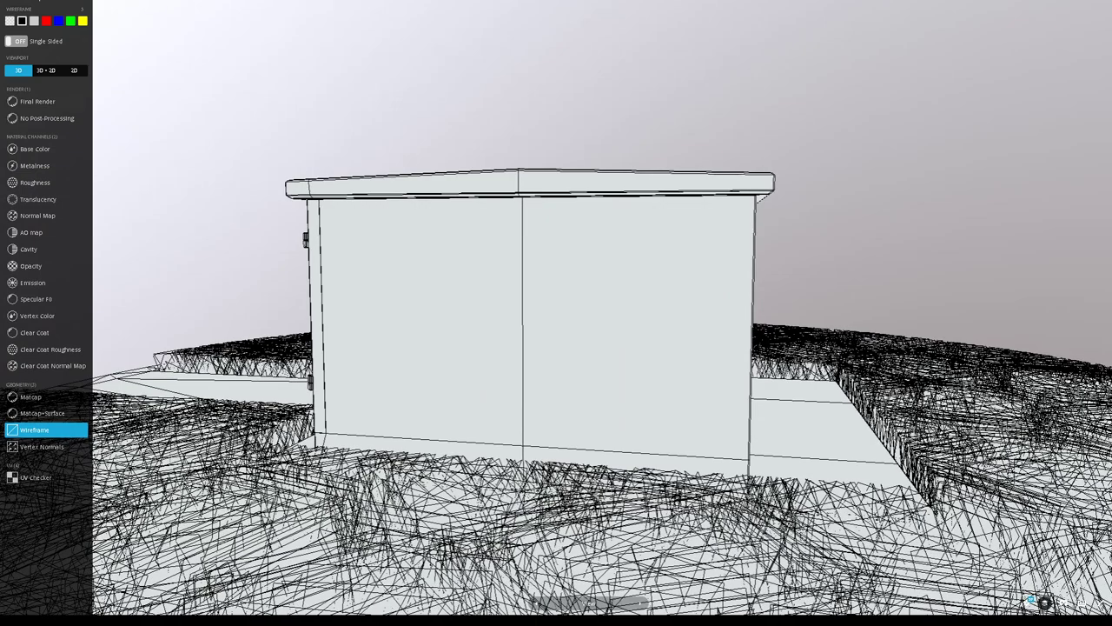
- Return to the Final Render view of the textured station, then switch back to Blender
click(37, 101)
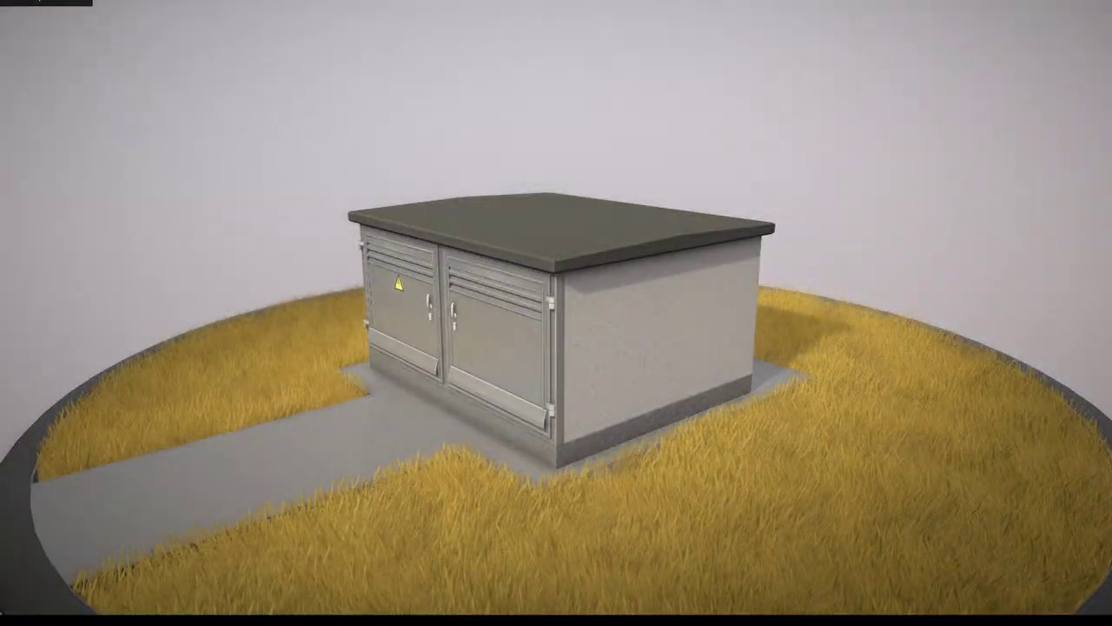
key(alt+Tab)
key(alt+Tab)
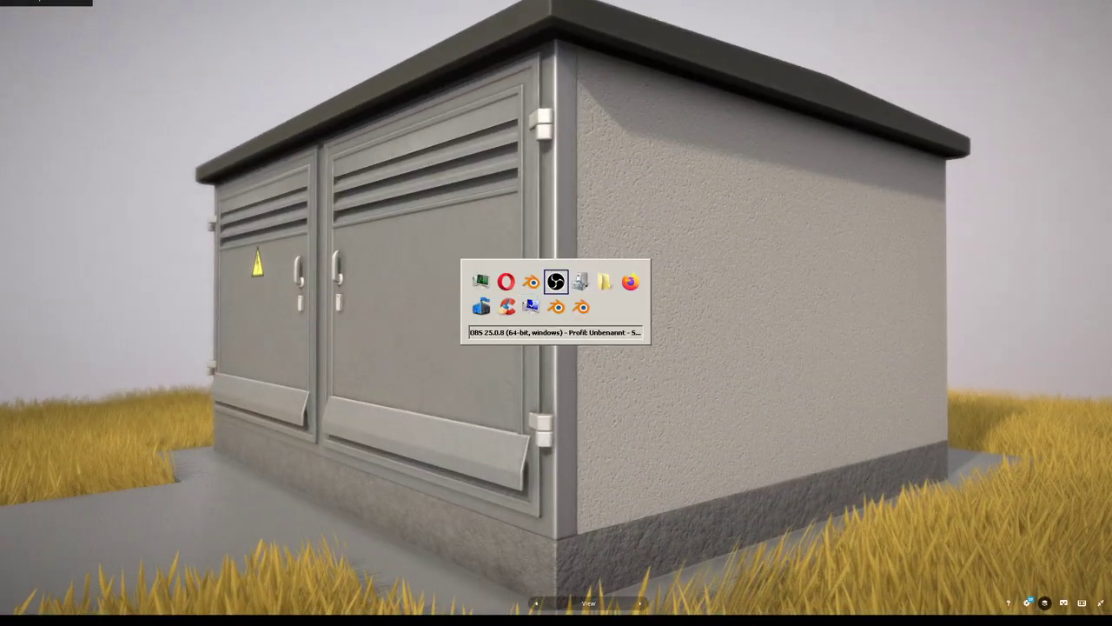